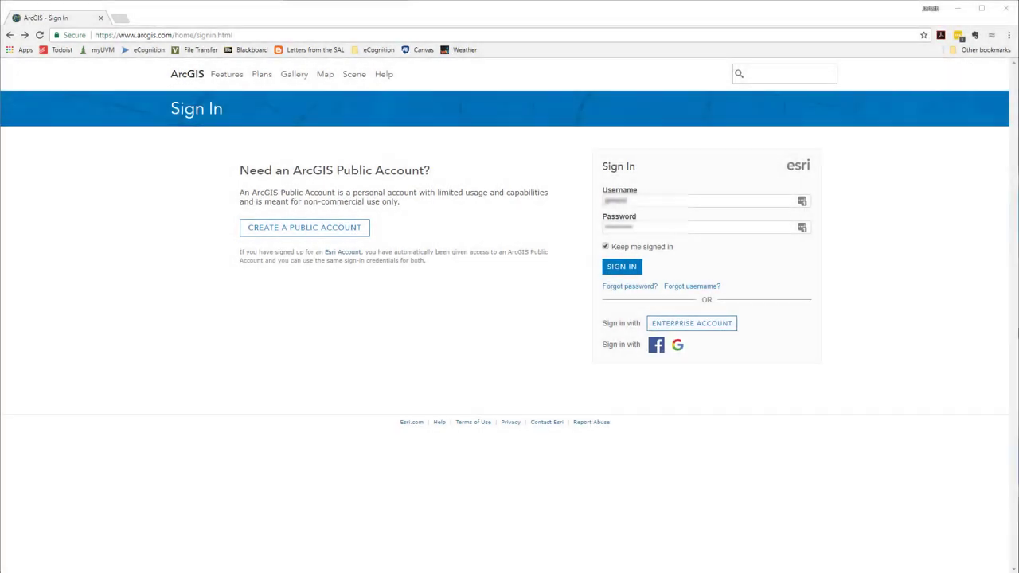
# Step: Sign in to ArcGIS Online and scroll through the My Content item list
pyautogui.click(619, 268)
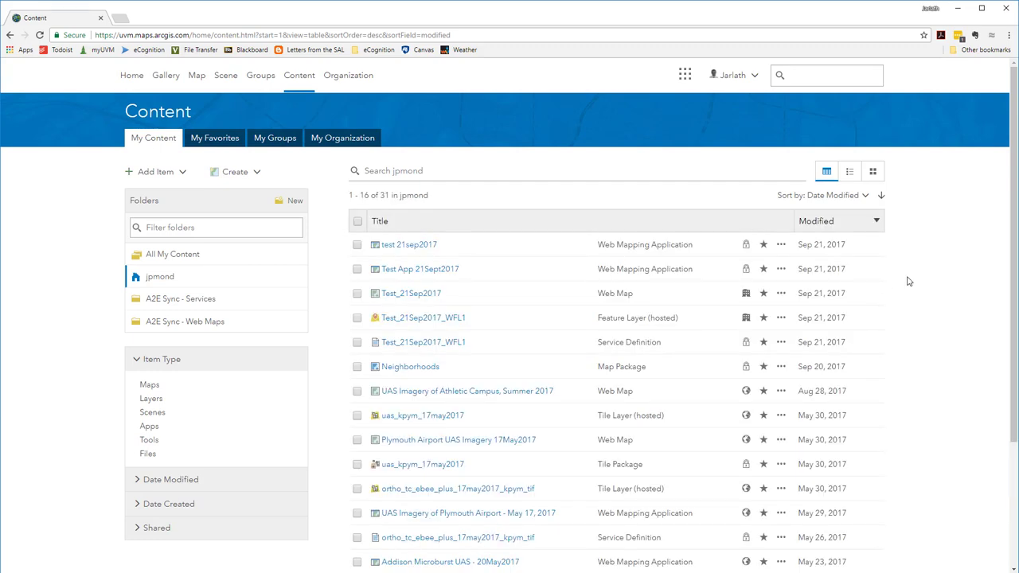
pyautogui.scroll(-3, 909, 281)
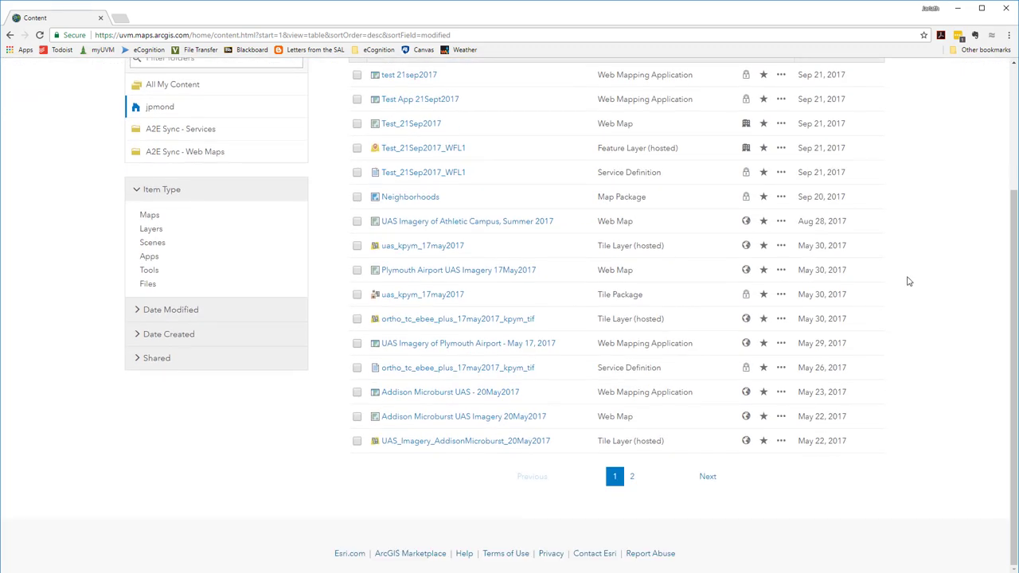
pyautogui.scroll(3, 909, 281)
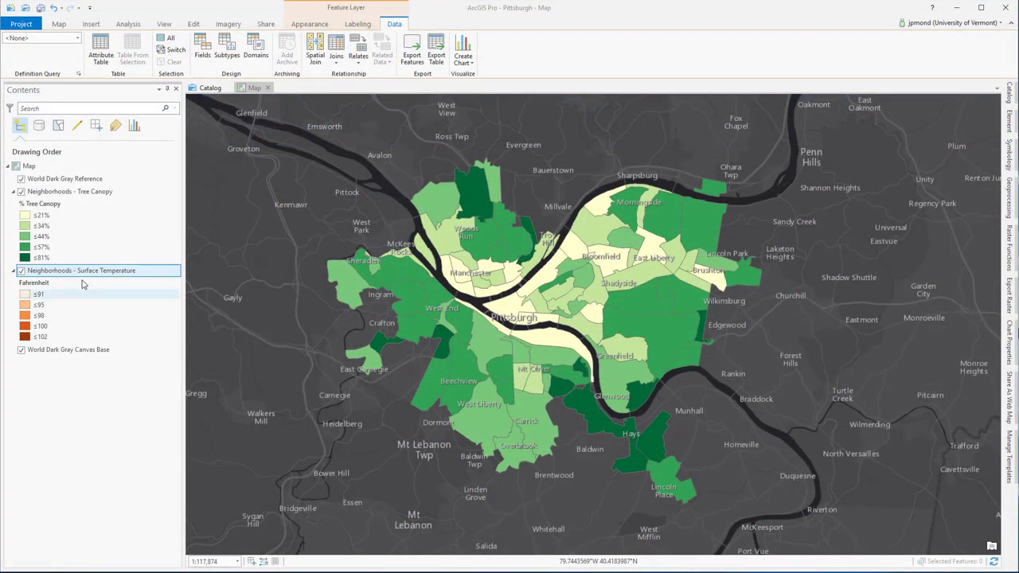
# Step: Toggle Tree Canopy off and on, inspect both layers' legends, then show Tree Canopy symbology
pyautogui.click(22, 192)
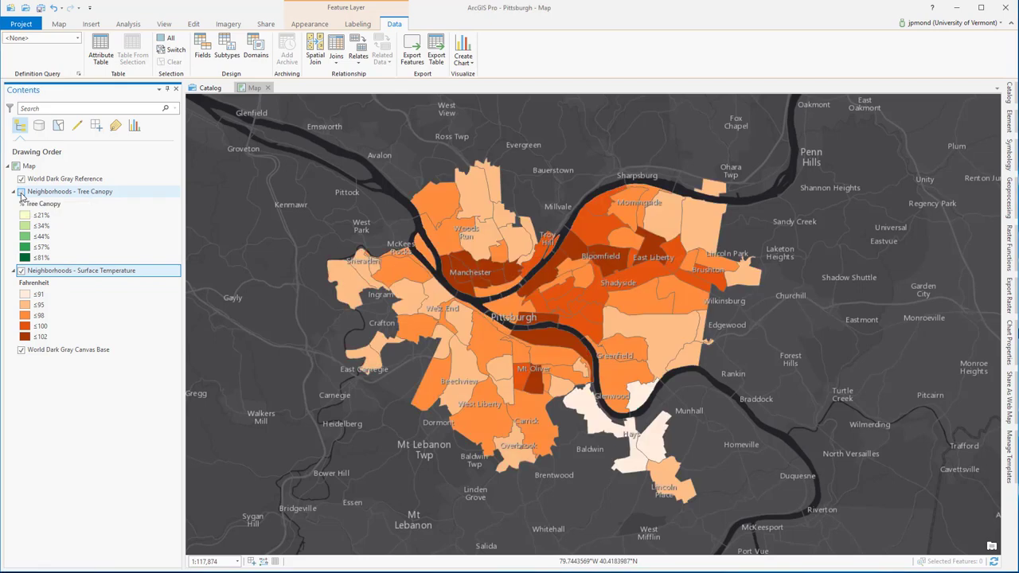
pyautogui.click(22, 193)
pyautogui.click(56, 194)
pyautogui.click(48, 204)
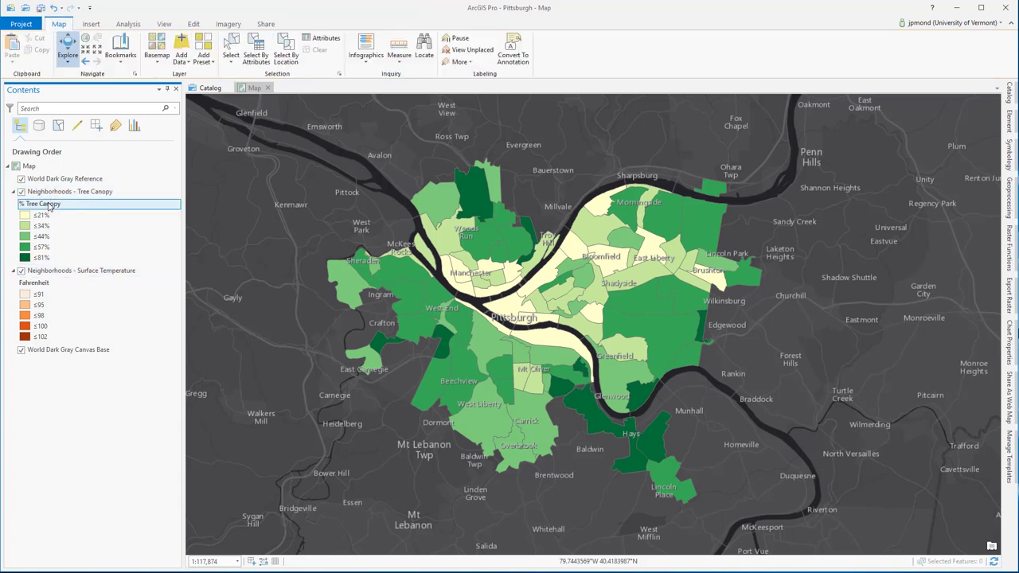
pyautogui.click(64, 273)
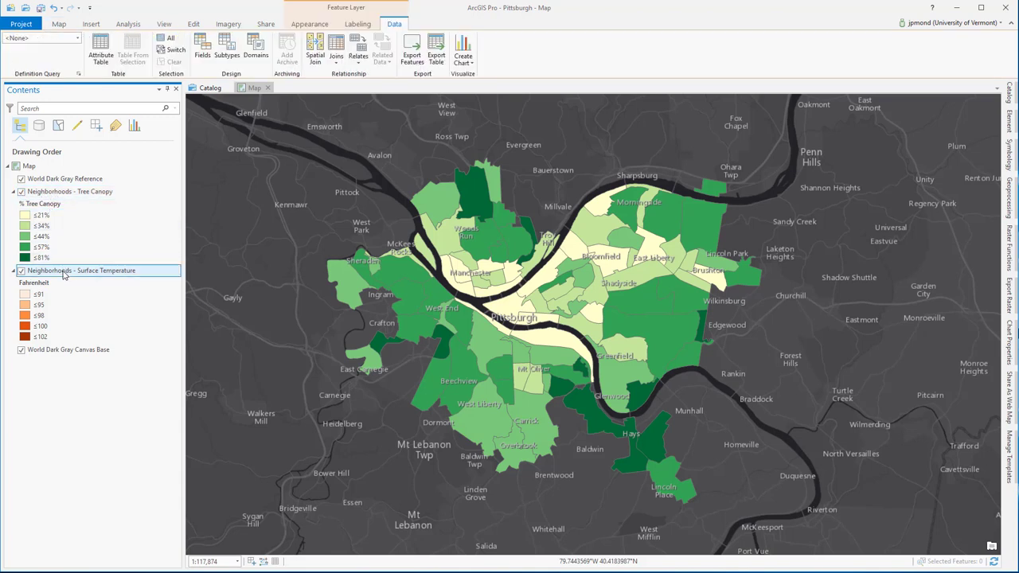
pyautogui.click(45, 284)
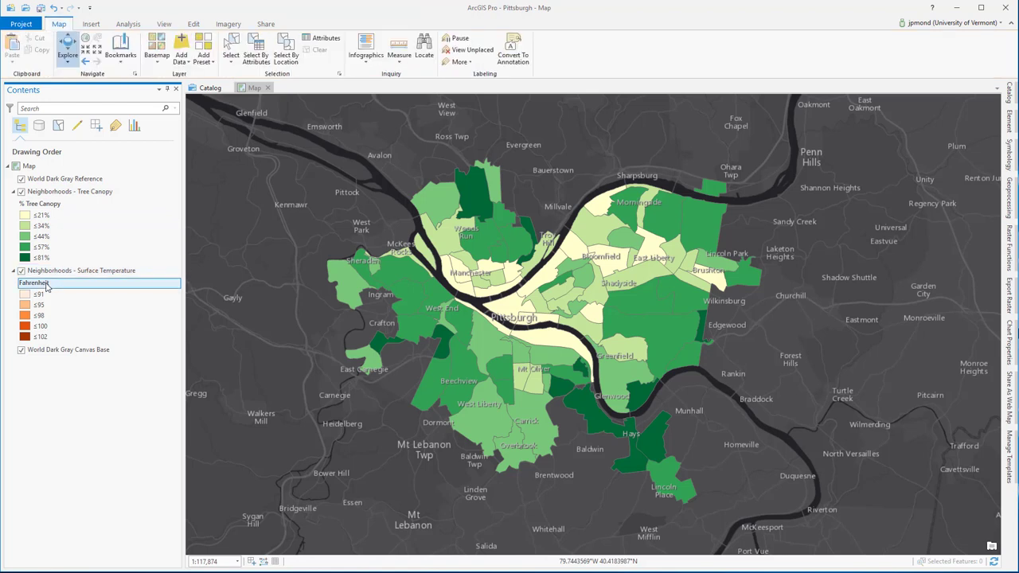
pyautogui.click(70, 193)
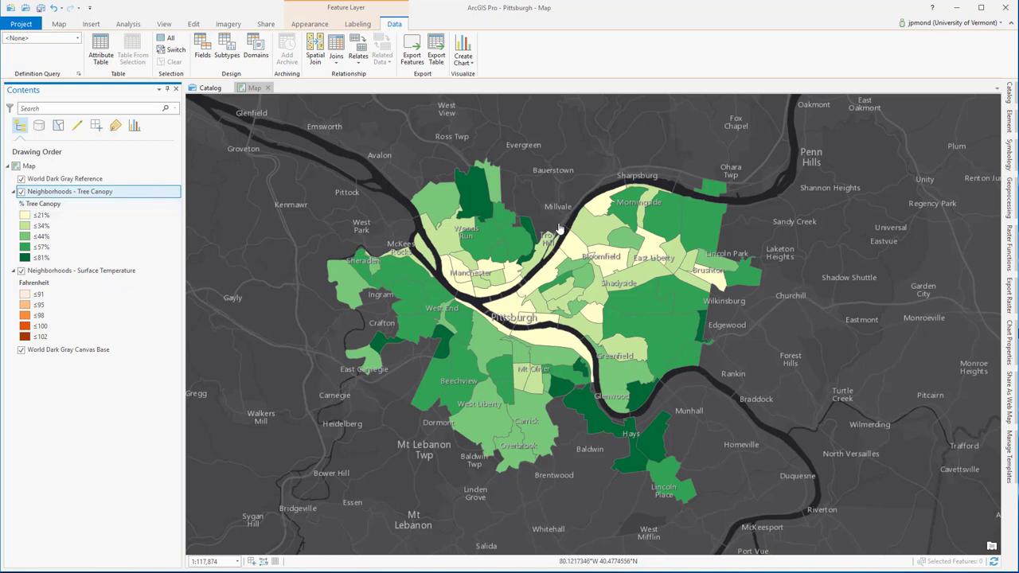
pyautogui.click(1011, 155)
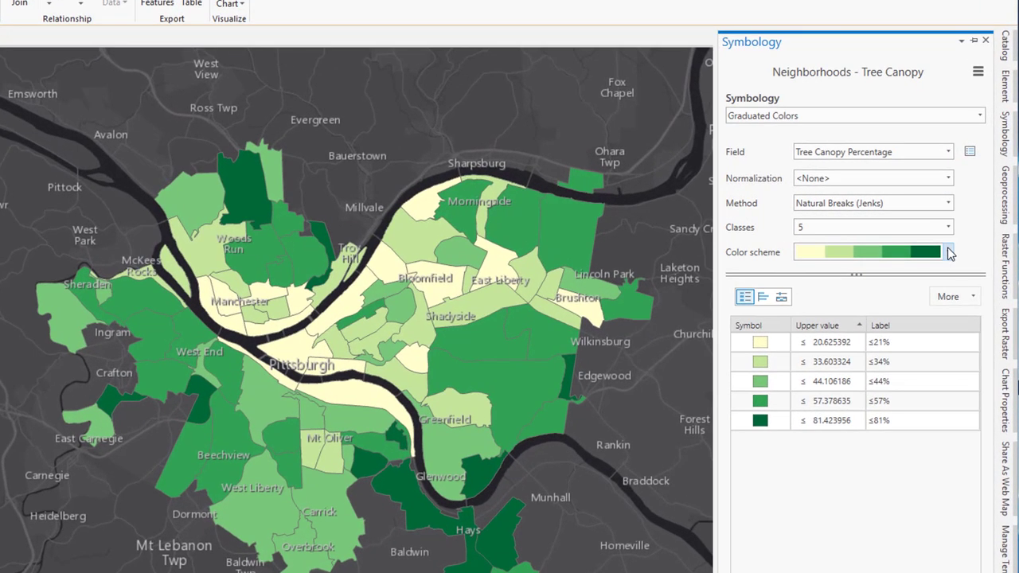
pyautogui.click(969, 238)
pyautogui.click(950, 253)
pyautogui.click(930, 347)
pyautogui.click(922, 365)
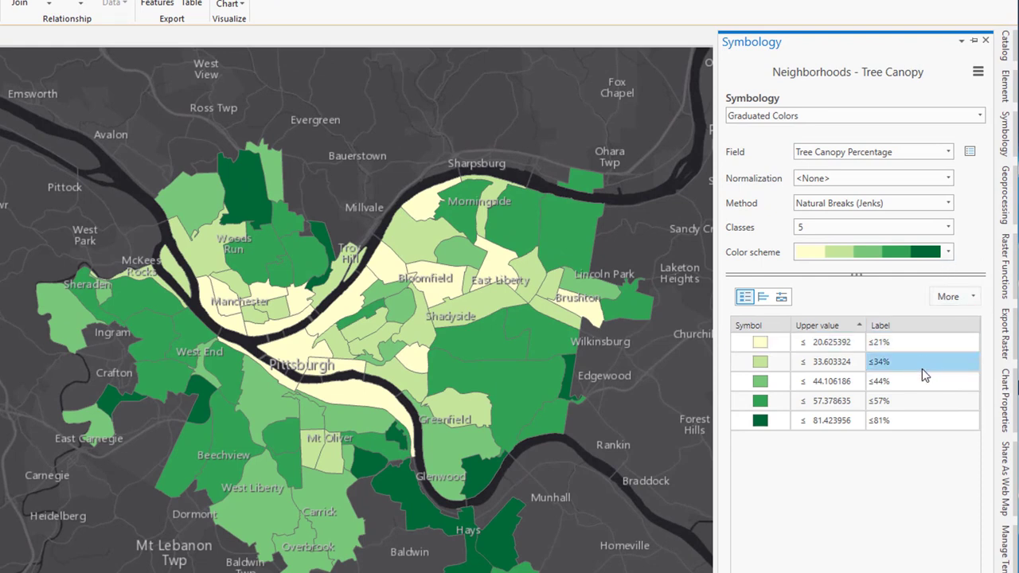
pyautogui.click(921, 379)
pyautogui.click(918, 400)
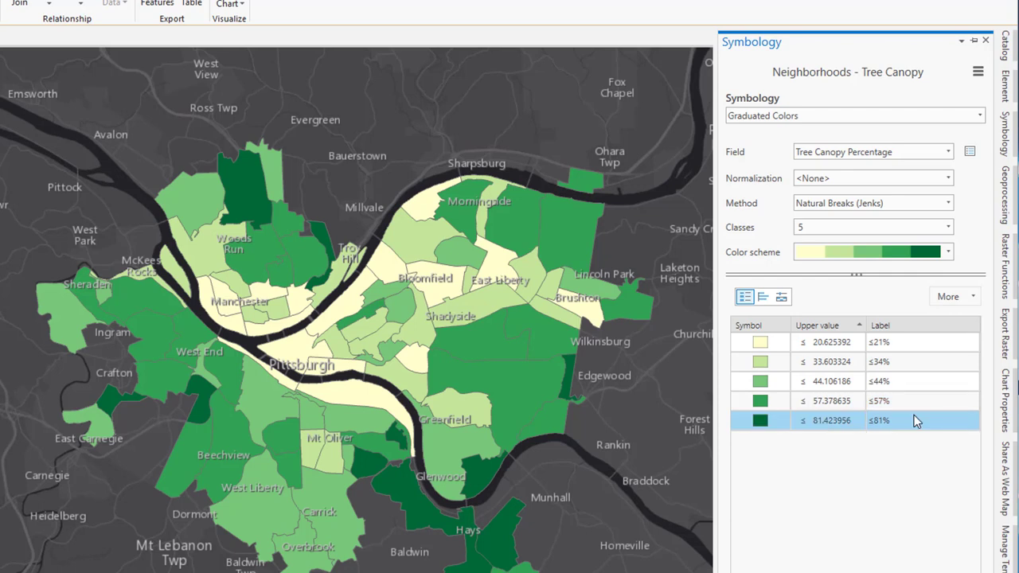
pyautogui.click(978, 71)
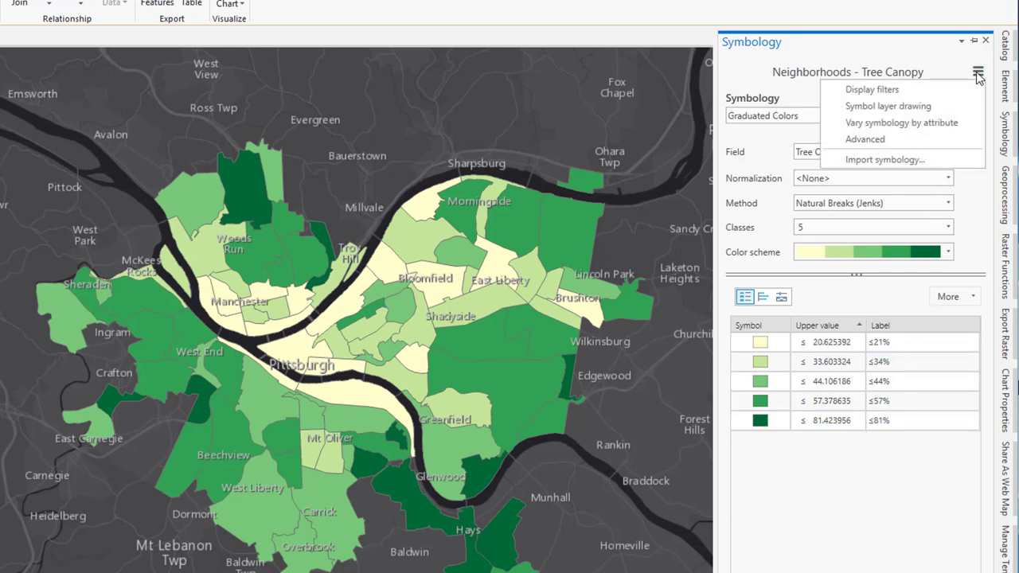
pyautogui.click(895, 139)
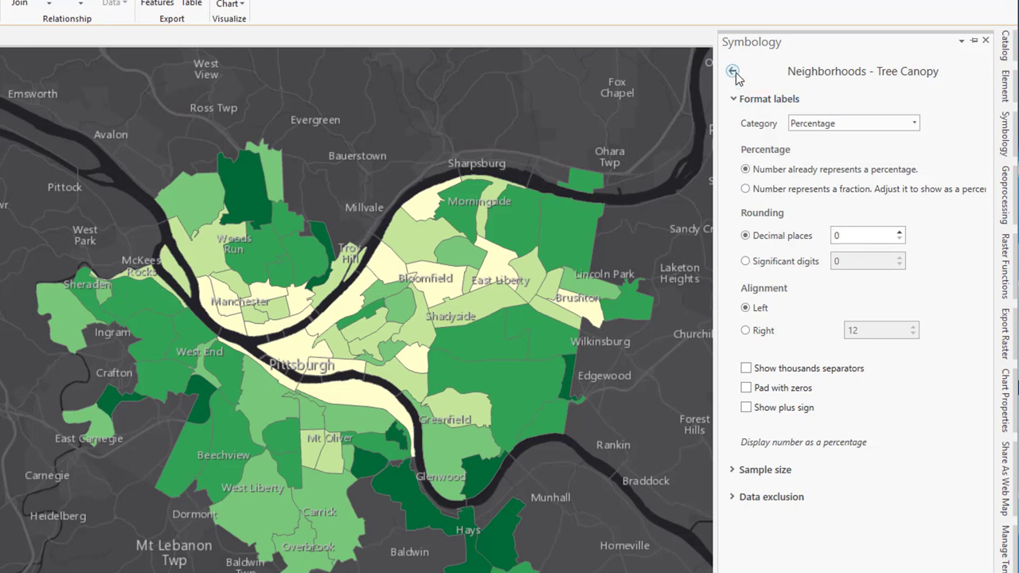
pyautogui.click(733, 71)
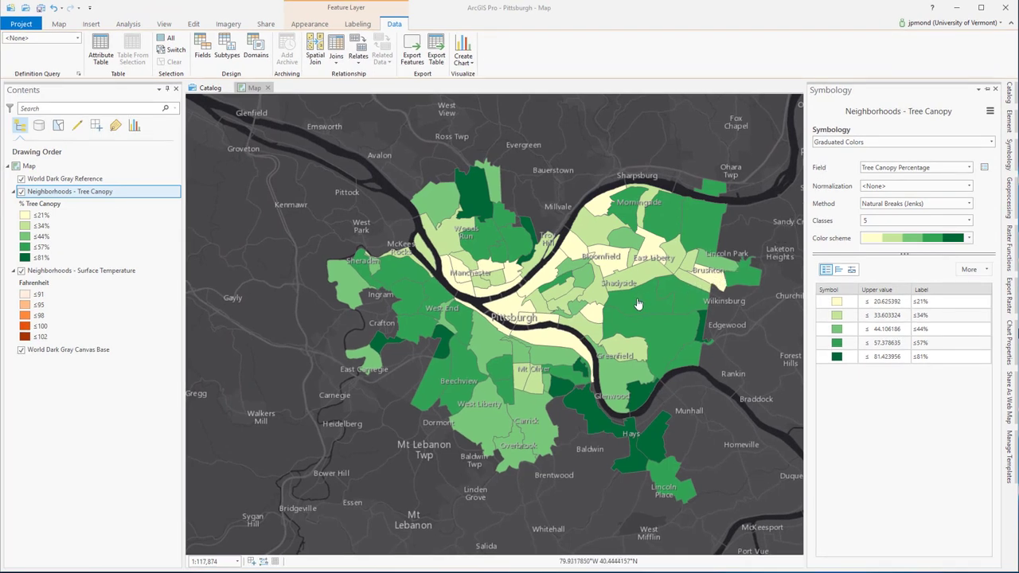
# Step: Inspect Squirrel Hill North's attributes, then open and close the Tree Canopy attribute table
pyautogui.click(638, 304)
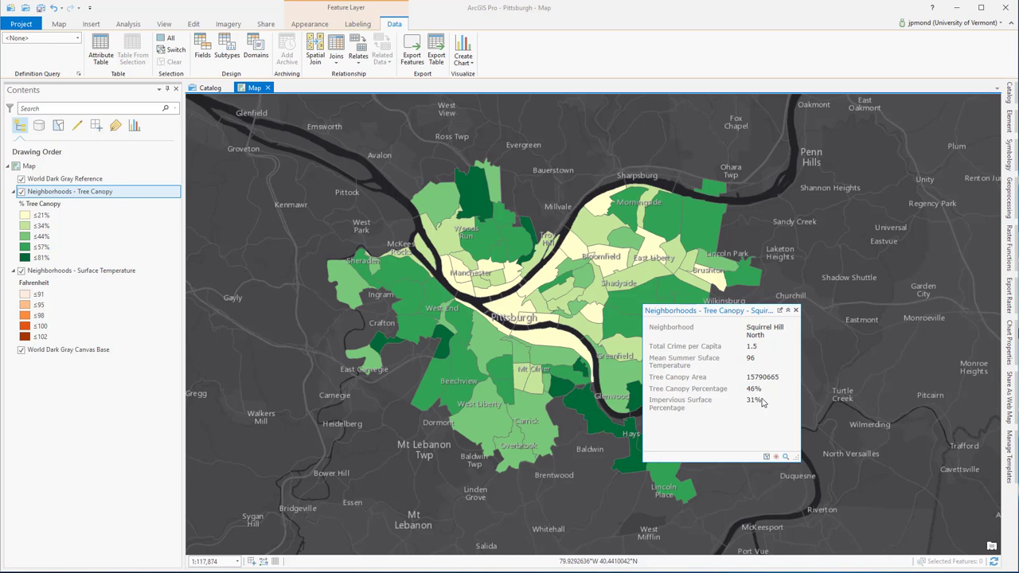
pyautogui.click(107, 199)
pyautogui.rightClick(108, 199)
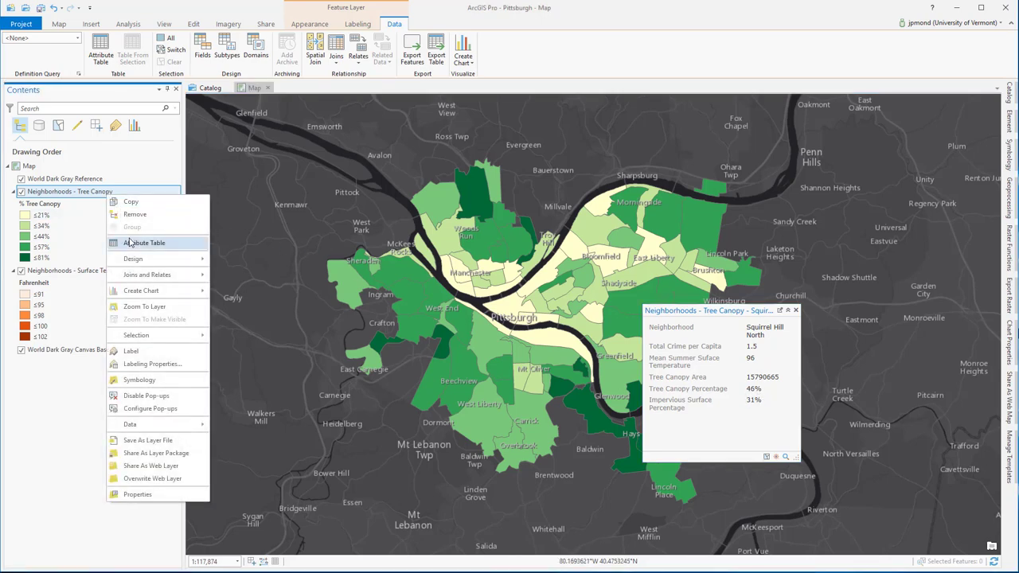
pyautogui.click(129, 243)
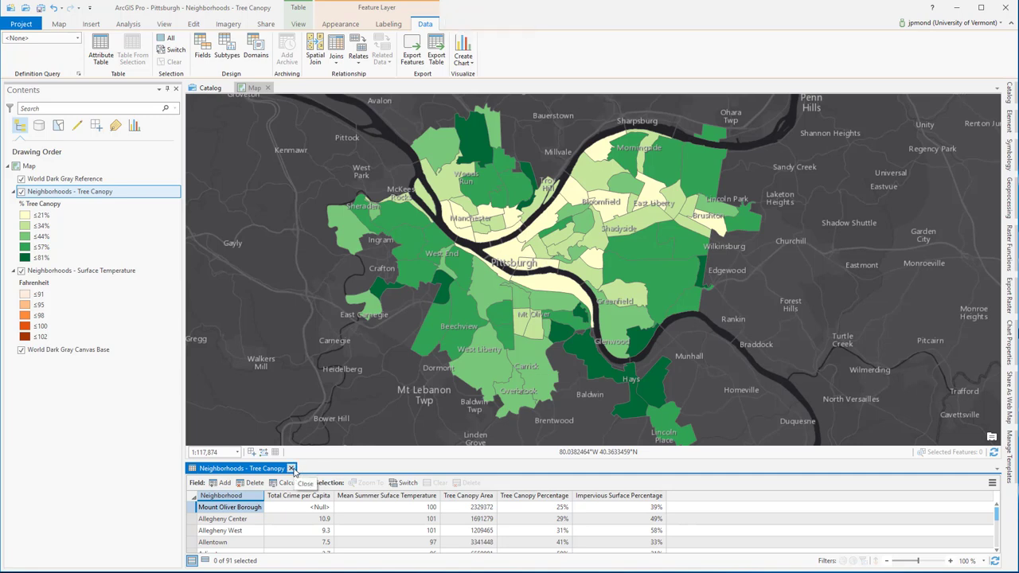
pyautogui.click(293, 469)
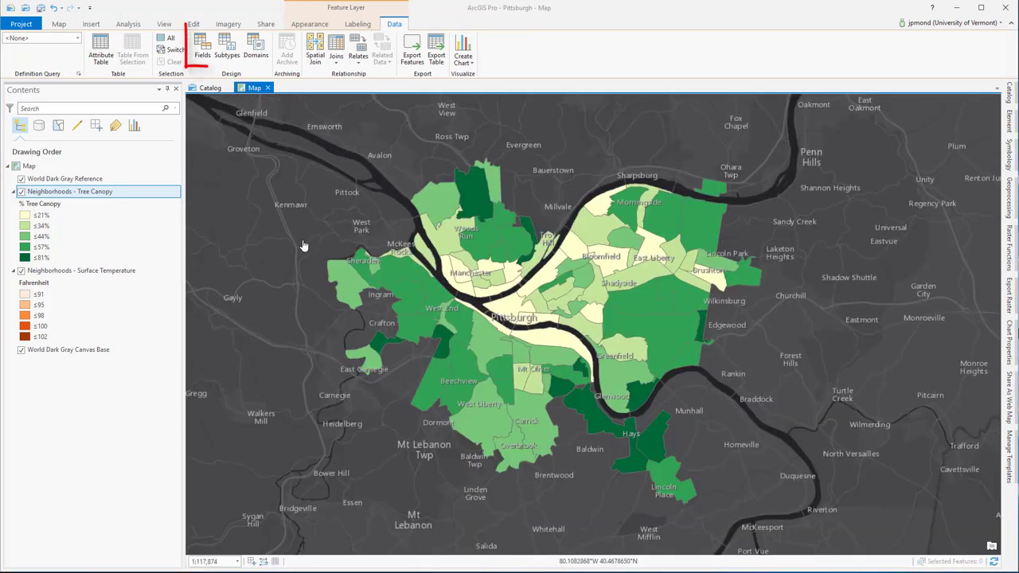
# Step: Make HOOD and Crime_Total_Per visible, alias HOOD as Neighborhood, and save the field changes
pyautogui.click(204, 53)
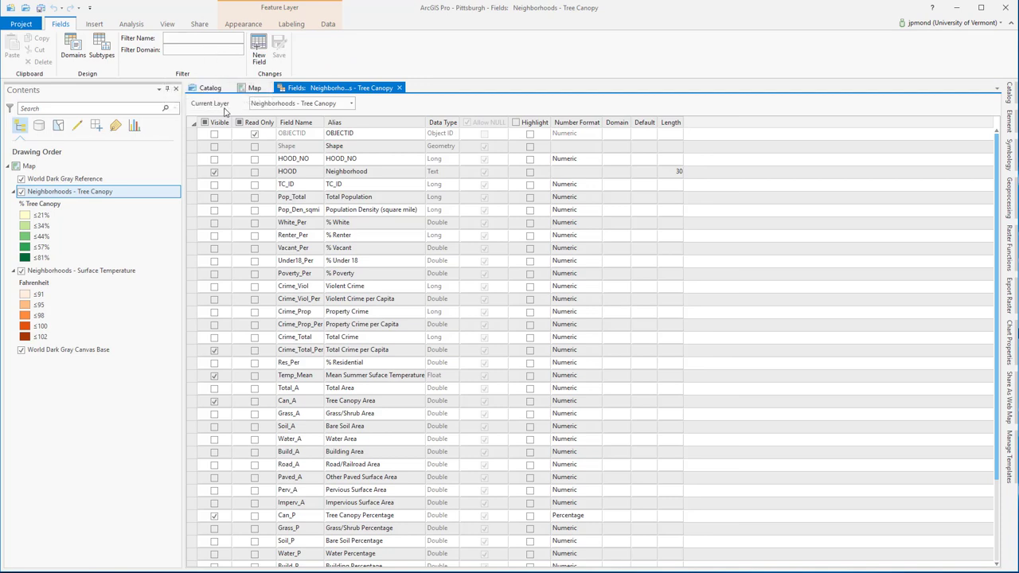
pyautogui.click(214, 172)
pyautogui.click(214, 351)
pyautogui.doubleClick(372, 174)
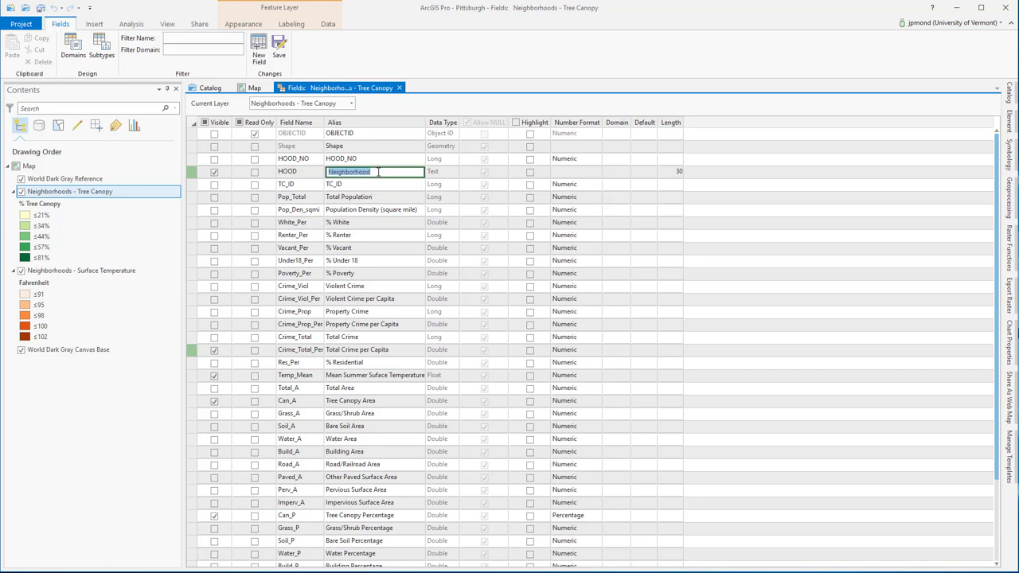
pyautogui.click(379, 172)
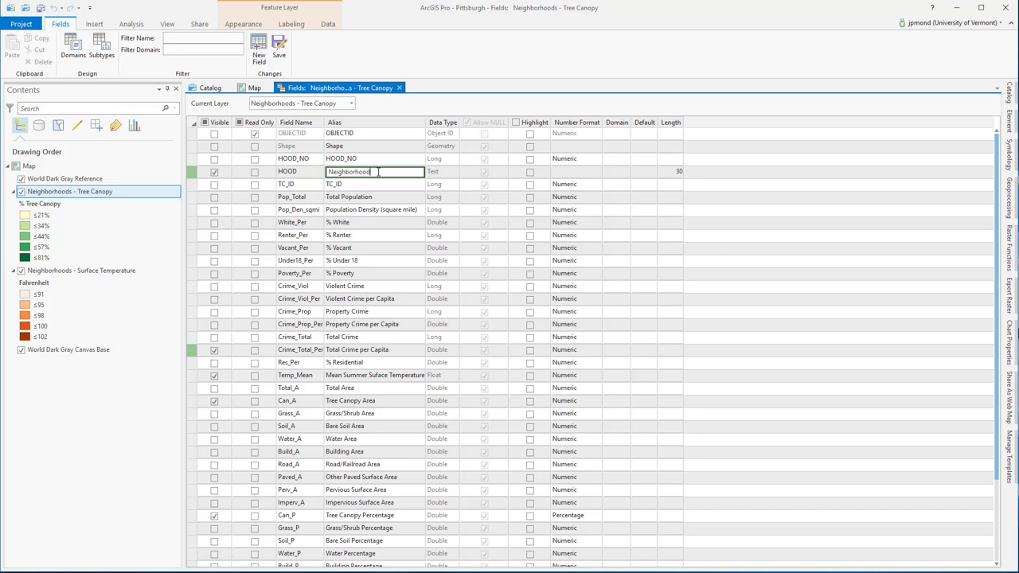
pyautogui.click(278, 49)
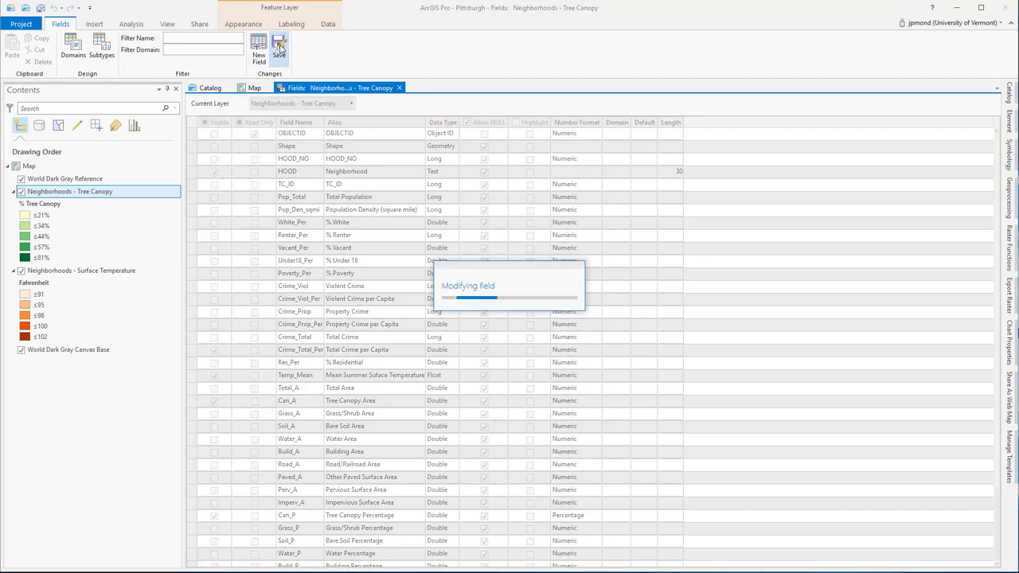
# Step: Close the Fields view, save the Pittsburgh project, and bring up the sharing options
pyautogui.click(400, 89)
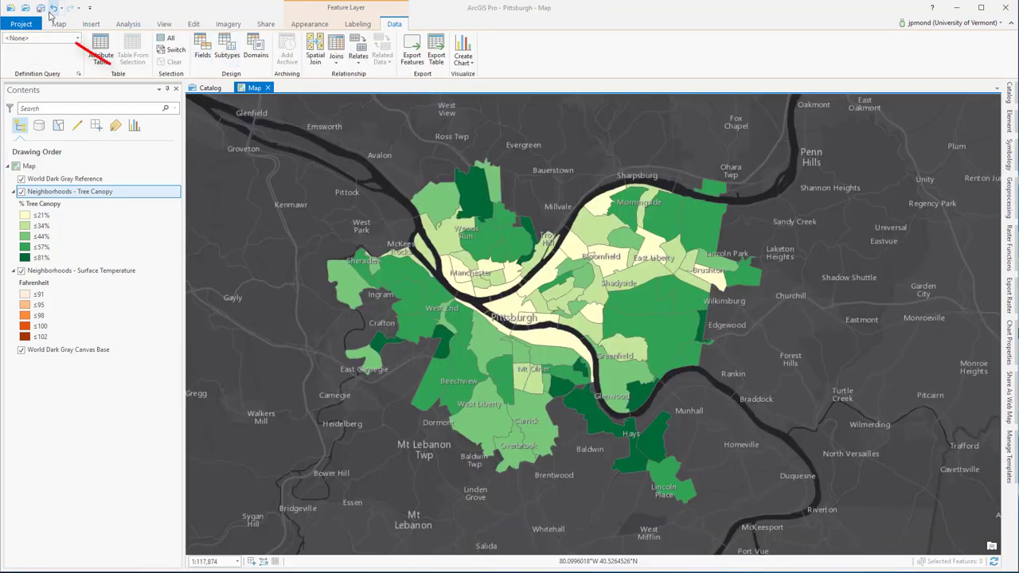
pyautogui.click(41, 8)
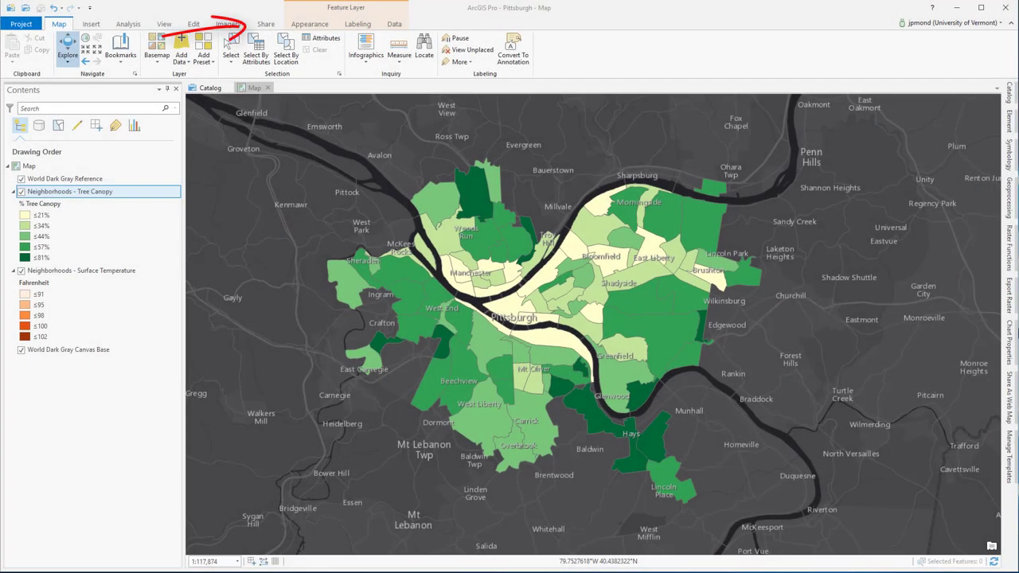
pyautogui.click(265, 24)
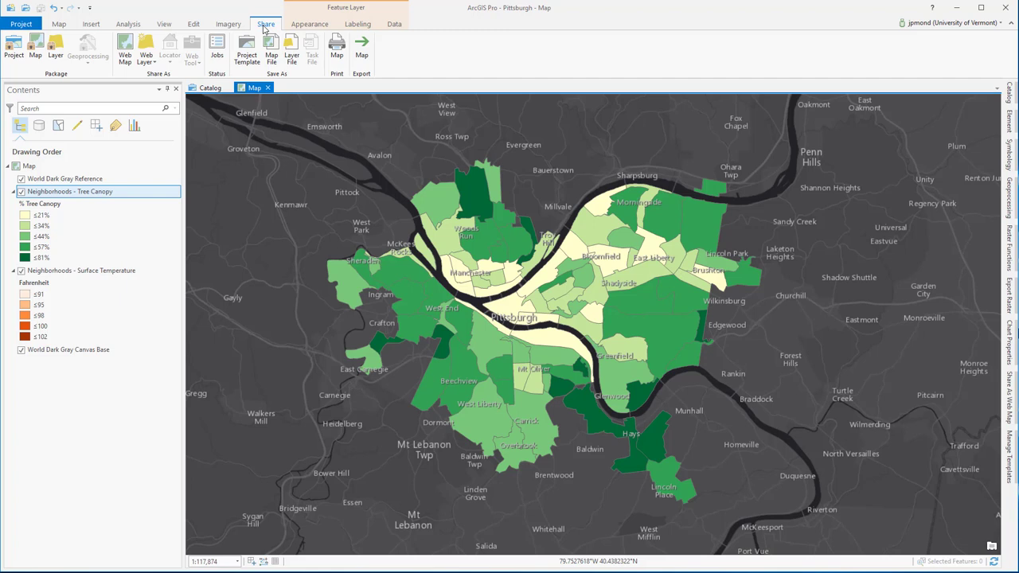
# Step: Start sharing web map Pittsburgh_Neighborhood_Tree_Temp, replacing the stray T tag with Temperature
pyautogui.click(125, 47)
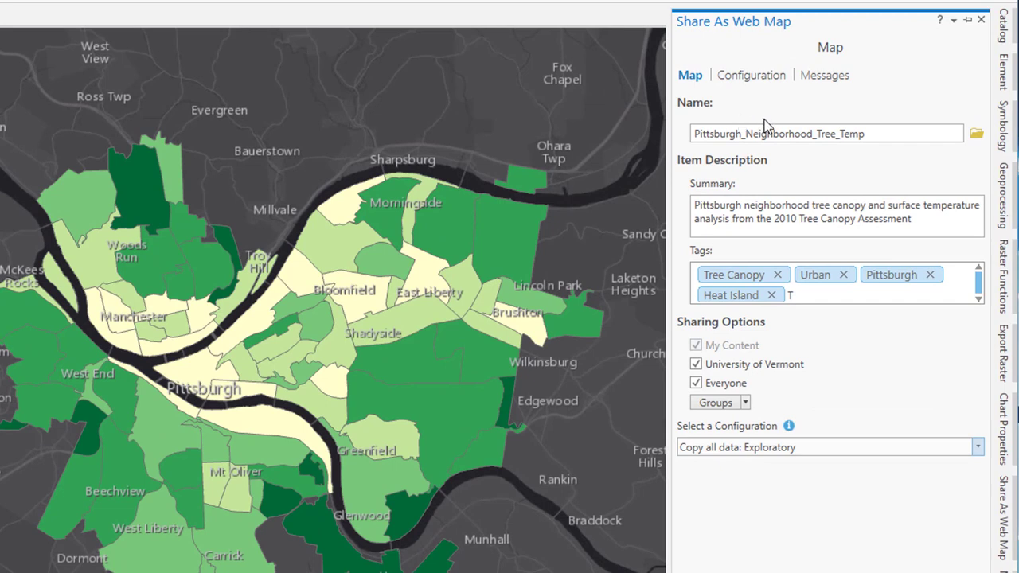
pyautogui.click(887, 133)
pyautogui.click(918, 218)
pyautogui.click(857, 290)
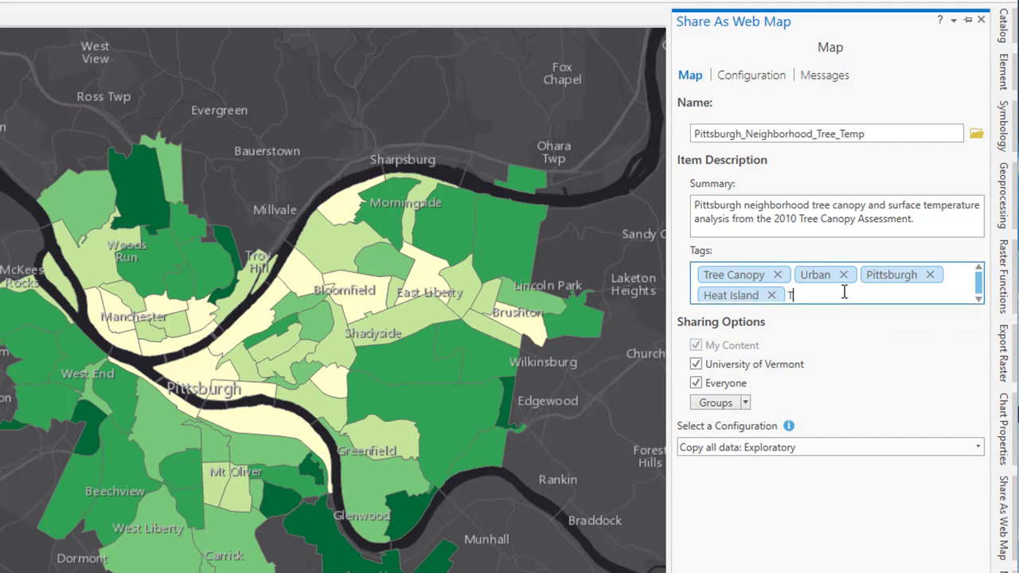
pyautogui.press('BackSpace')
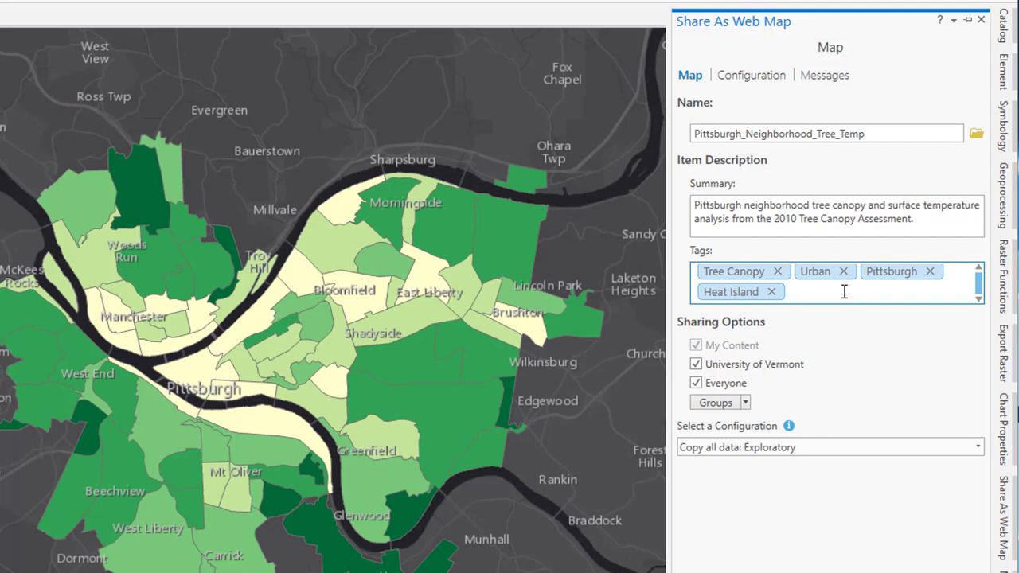
pyautogui.write('Temperature')
pyautogui.press('Return')
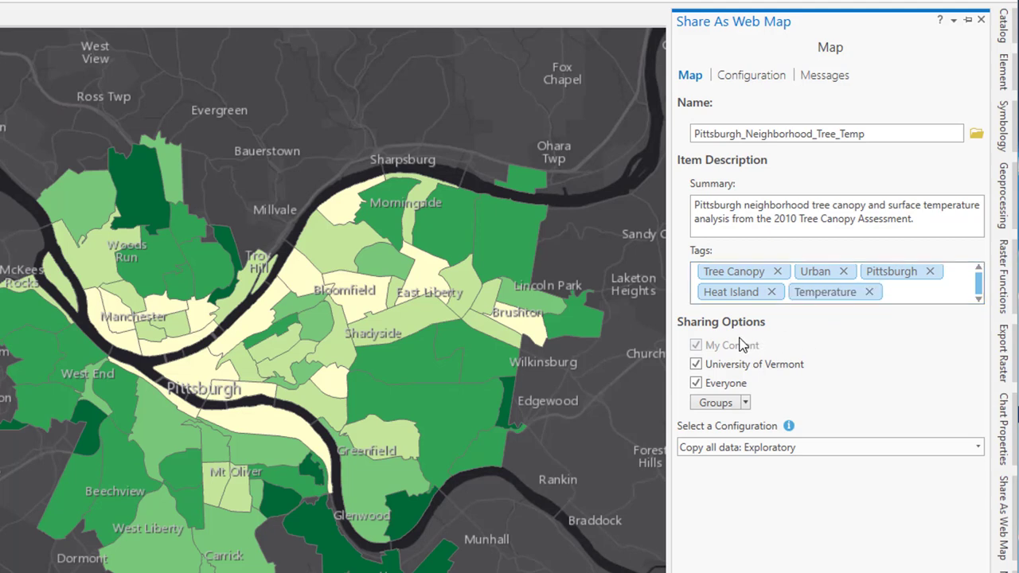
# Step: Share with Everyone, University of Vermont, NR 243 Fall 2017 and SAL, keeping Exploratory configuration
pyautogui.click(696, 365)
pyautogui.click(696, 364)
pyautogui.click(696, 383)
pyautogui.click(746, 403)
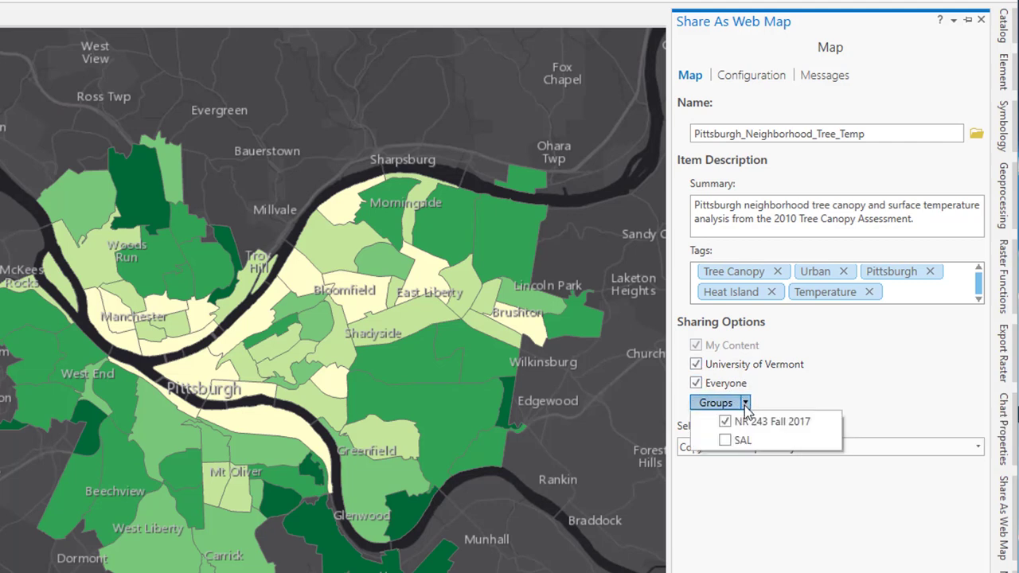
pyautogui.click(725, 440)
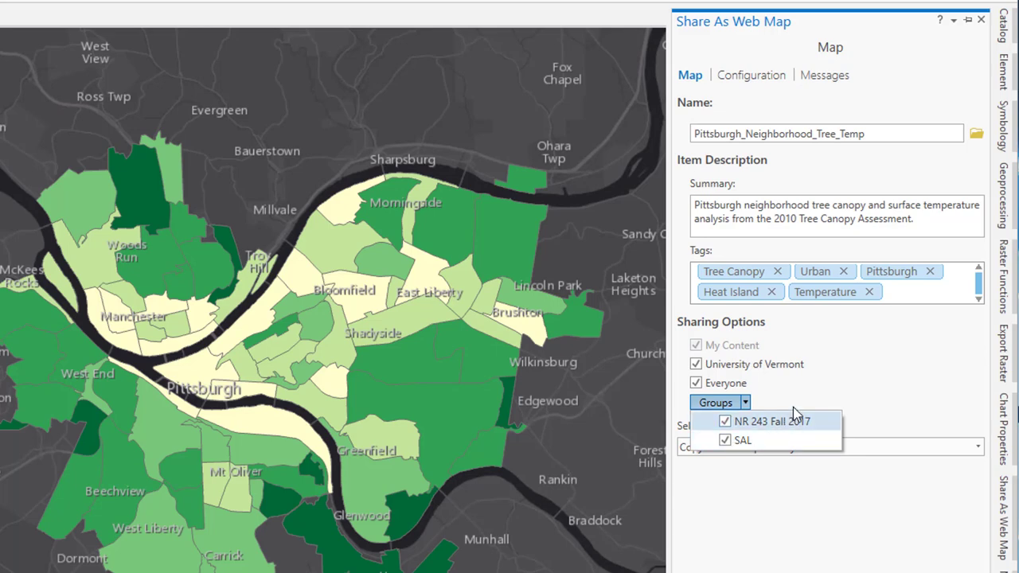
pyautogui.click(811, 399)
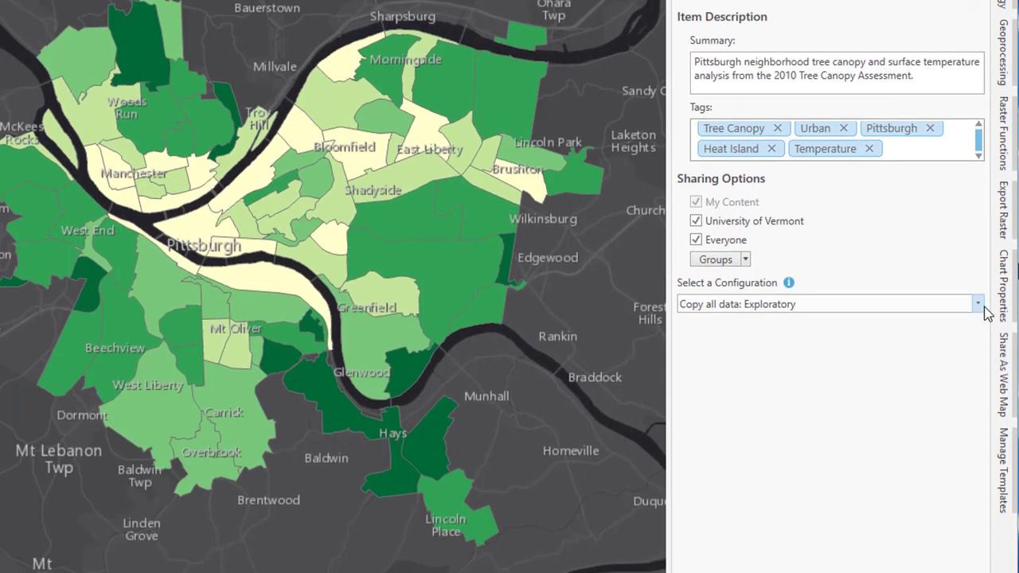
pyautogui.click(978, 418)
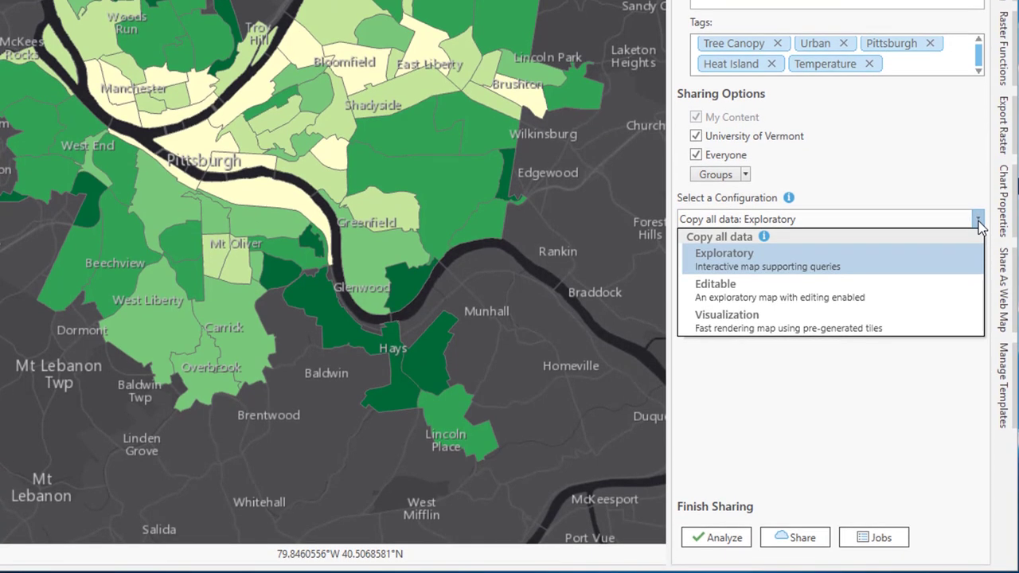
pyautogui.click(979, 223)
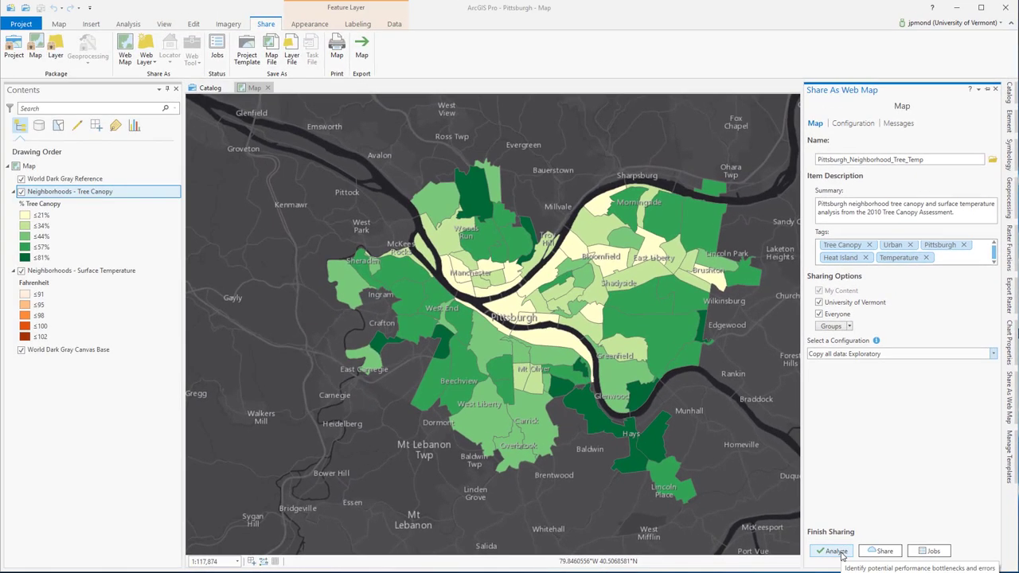
# Step: Analyze the web map, review its Messages and Configuration, then share it to ArcGIS Online
pyautogui.click(836, 551)
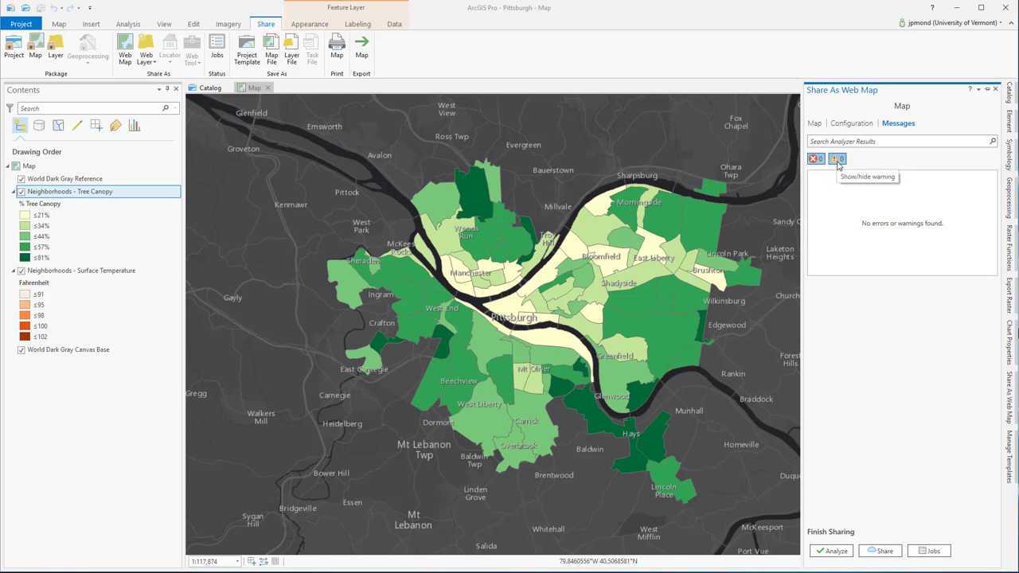
pyautogui.click(854, 125)
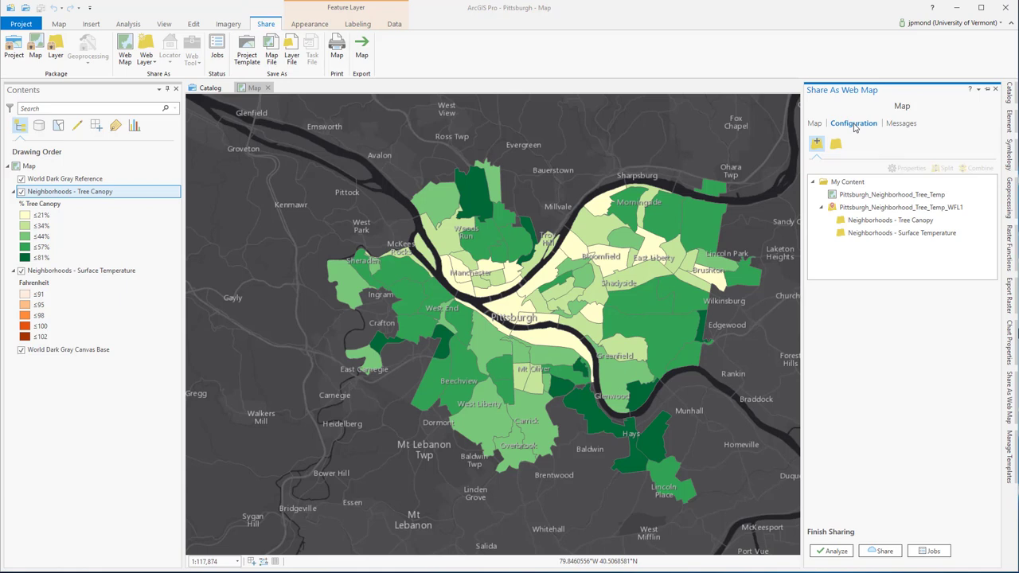
pyautogui.click(894, 126)
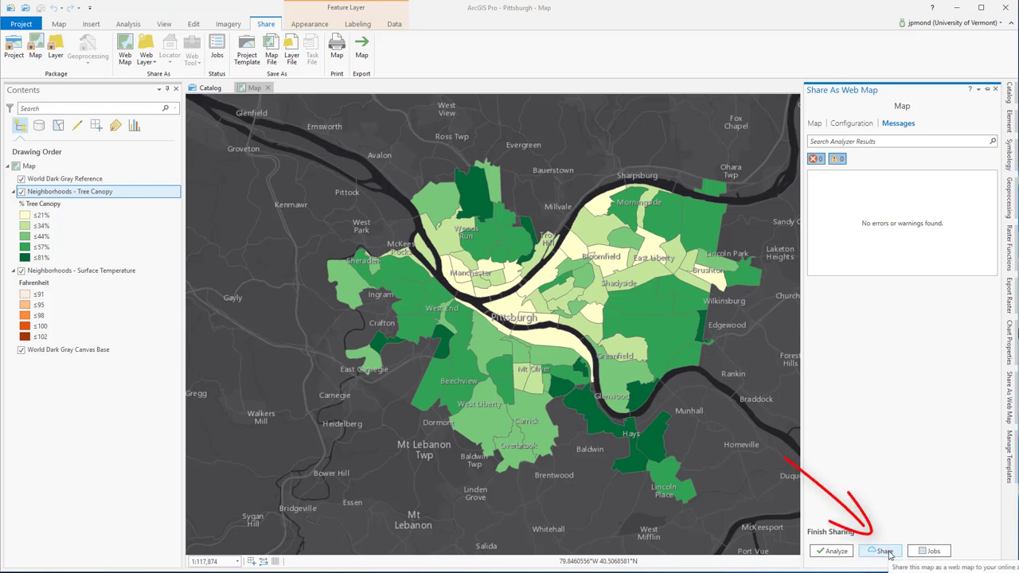
pyautogui.click(884, 551)
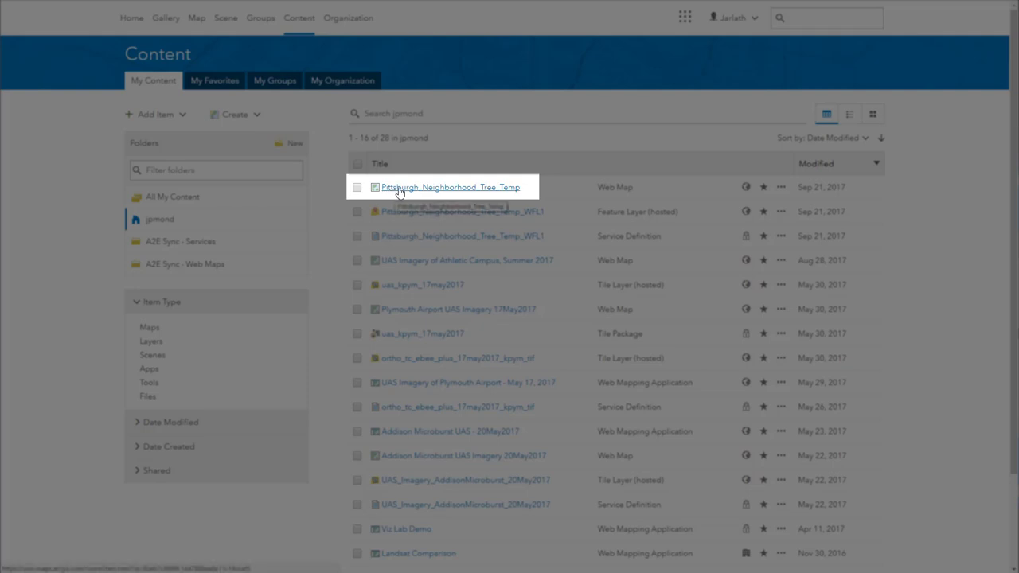
# Step: Open the Pittsburgh_Neighborhood_Tree_Temp item page and launch it in Map Viewer
pyautogui.click(399, 190)
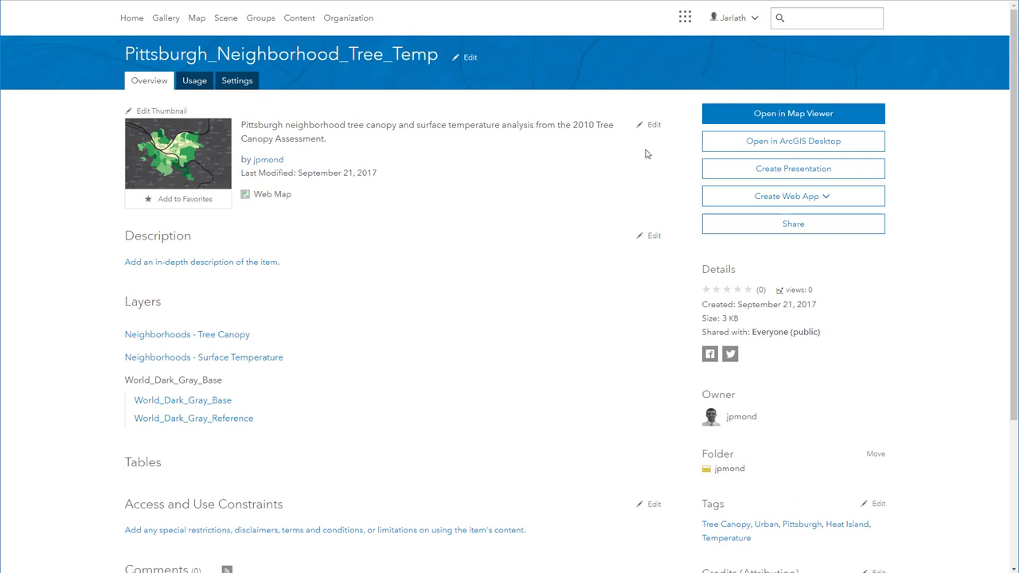
pyautogui.click(717, 119)
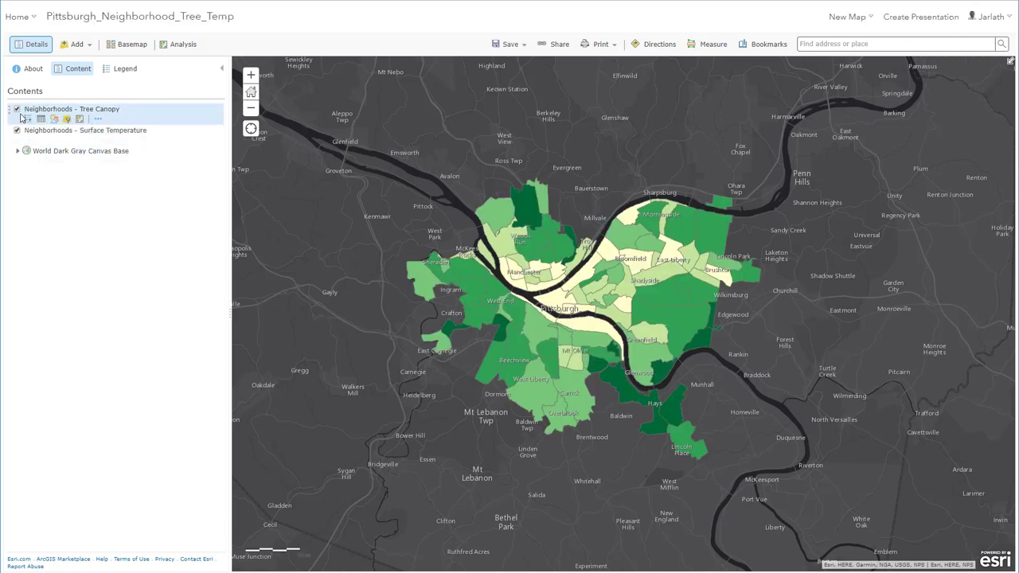
# Step: Toggle the Tree Canopy and Surface Temperature layers off and back on, then go to Content
pyautogui.click(17, 110)
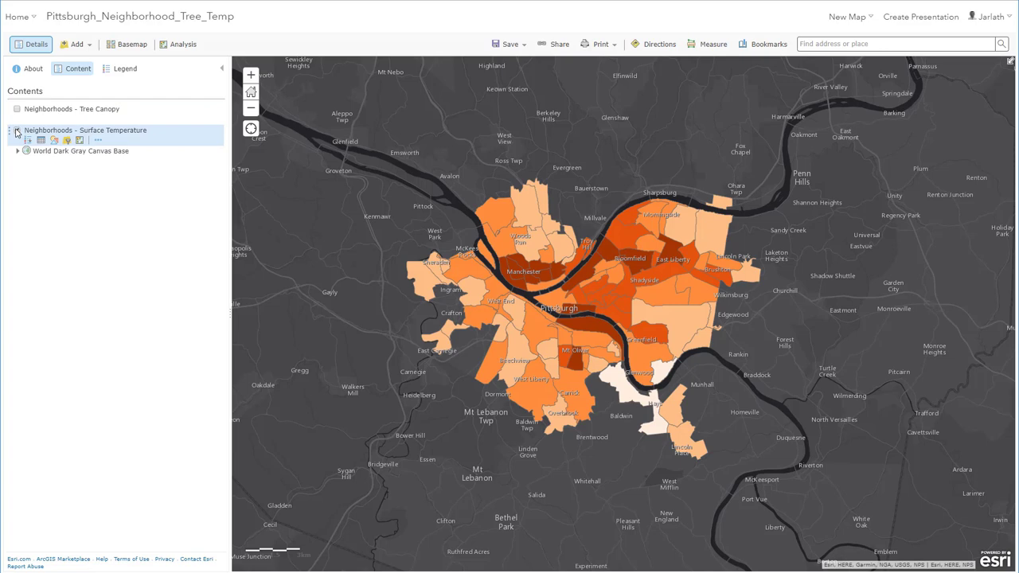
pyautogui.click(17, 130)
pyautogui.click(17, 131)
pyautogui.click(17, 110)
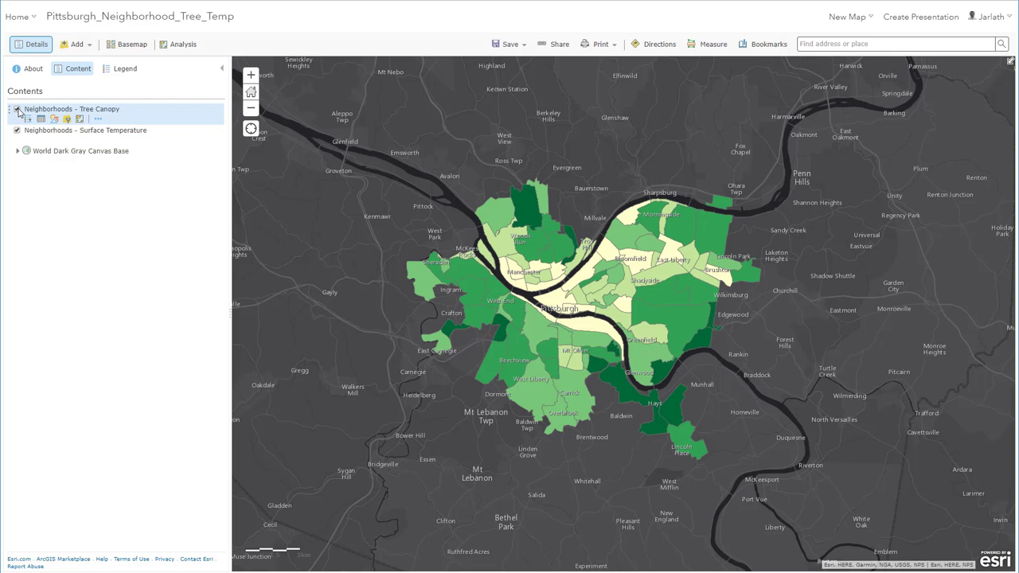
pyautogui.click(28, 21)
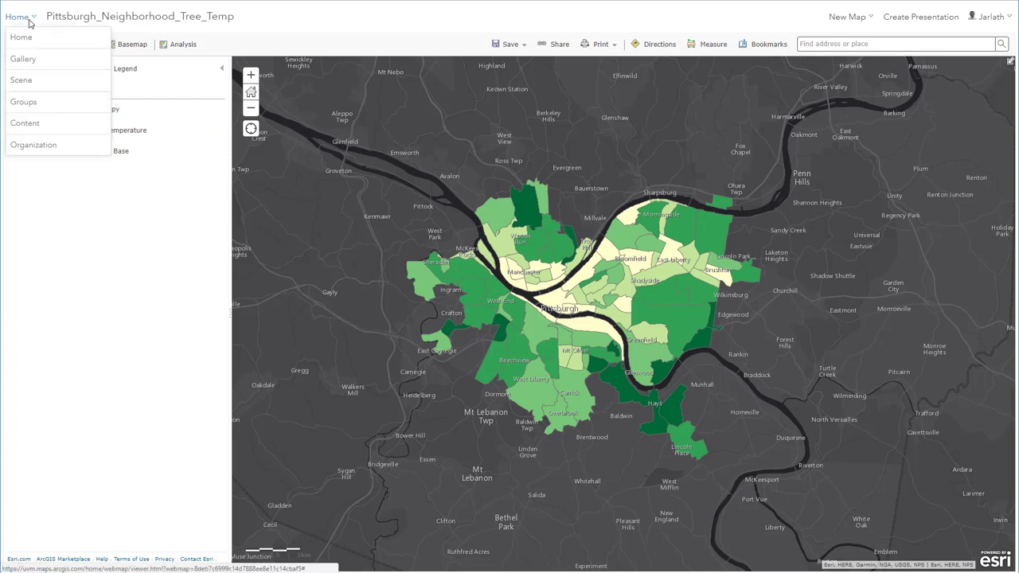
pyautogui.click(32, 125)
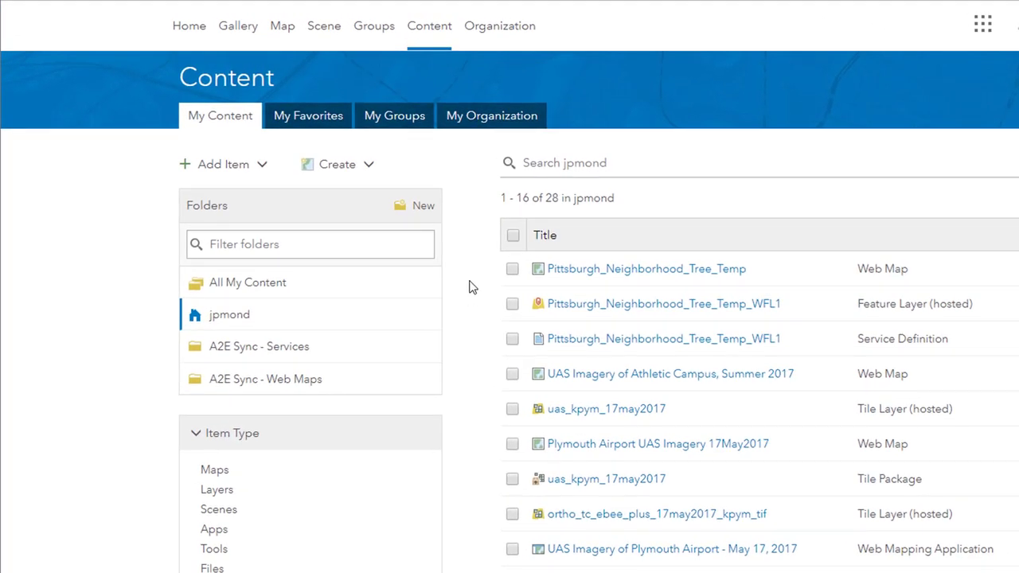
# Step: Create Web AppBuilder app 'Pittsburgh Tree Canopy & Surface Temperature' with the project's tags and summary
pyautogui.click(369, 168)
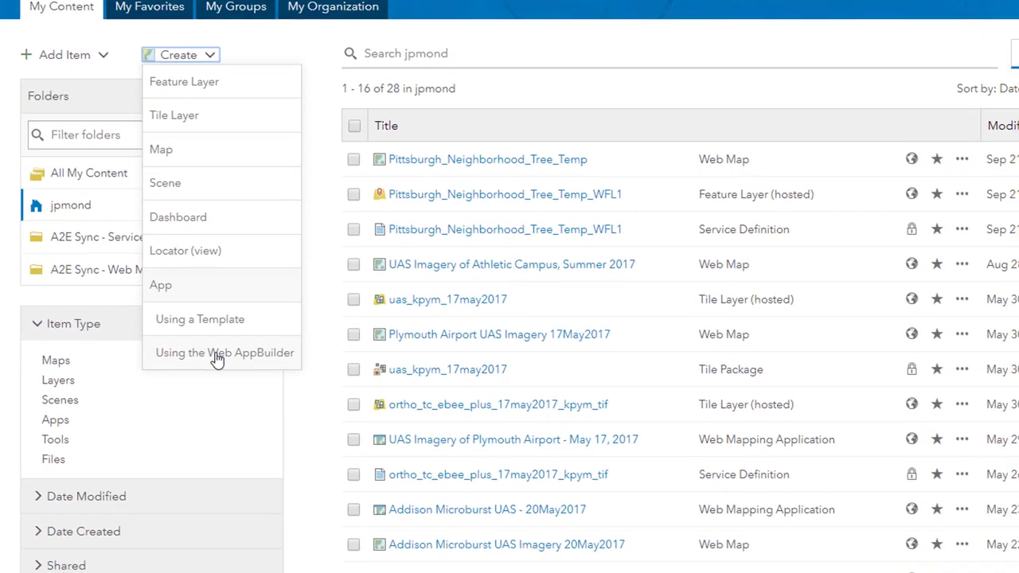
pyautogui.click(377, 469)
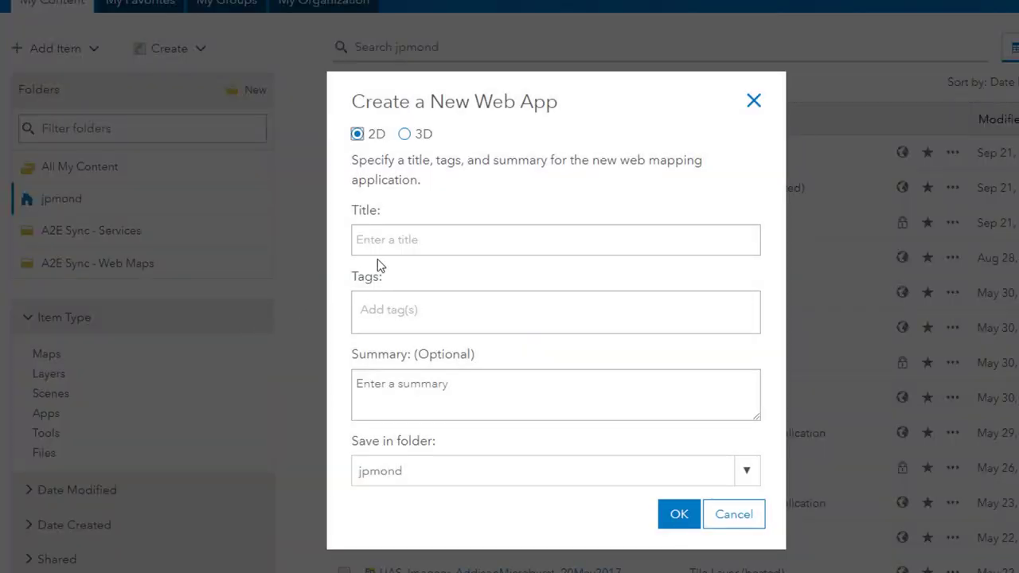
pyautogui.click(386, 246)
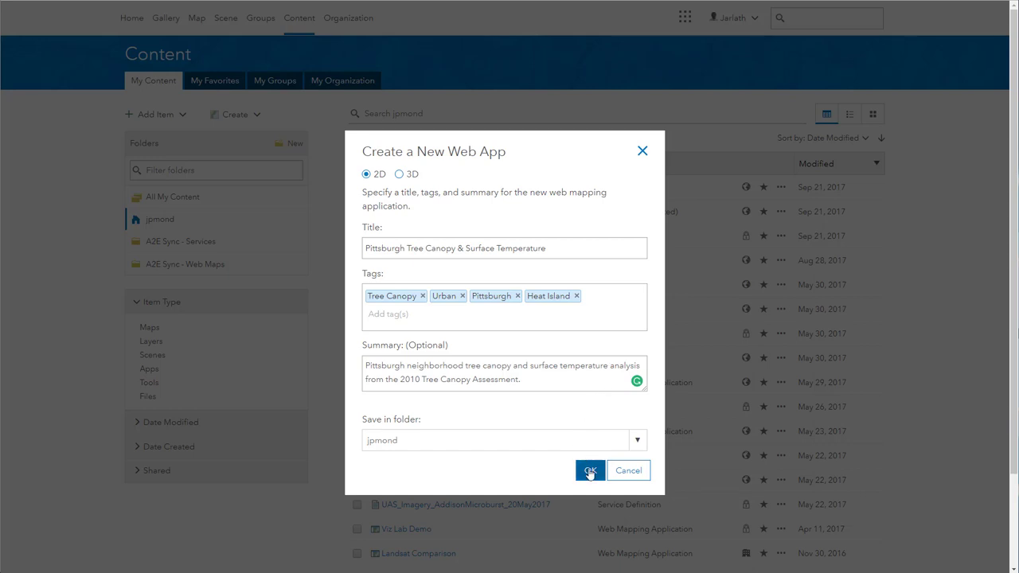
pyautogui.click(590, 471)
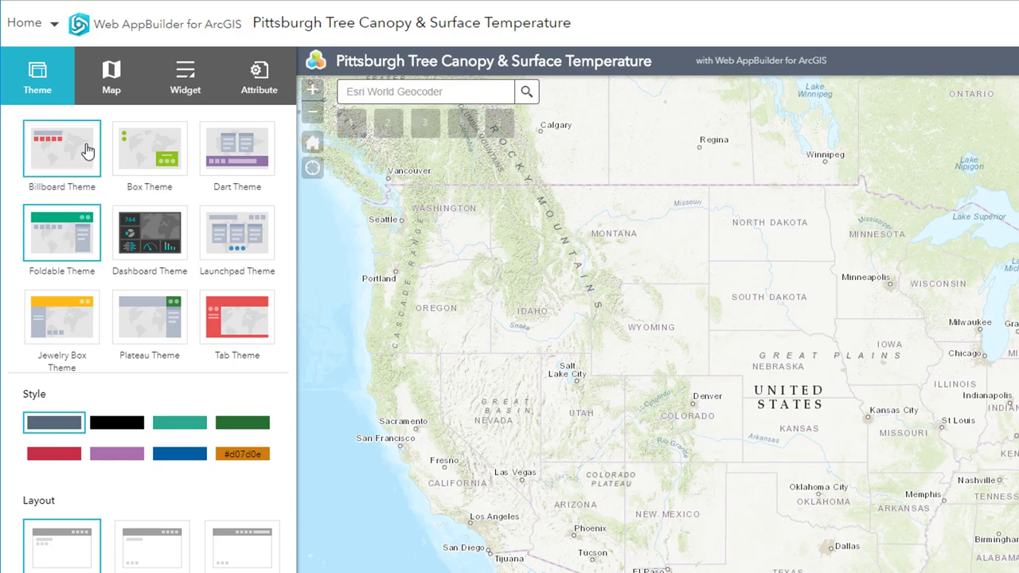
# Step: Make the app header dark green and set the app's web map to Pittsburgh_Neighborhood_Tree_Temp
pyautogui.click(232, 429)
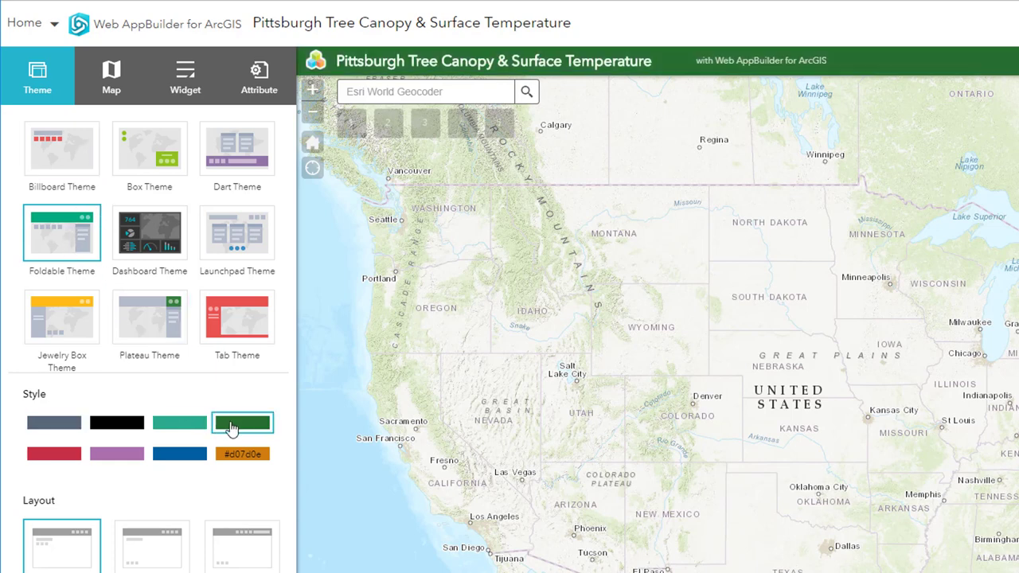
pyautogui.click(112, 88)
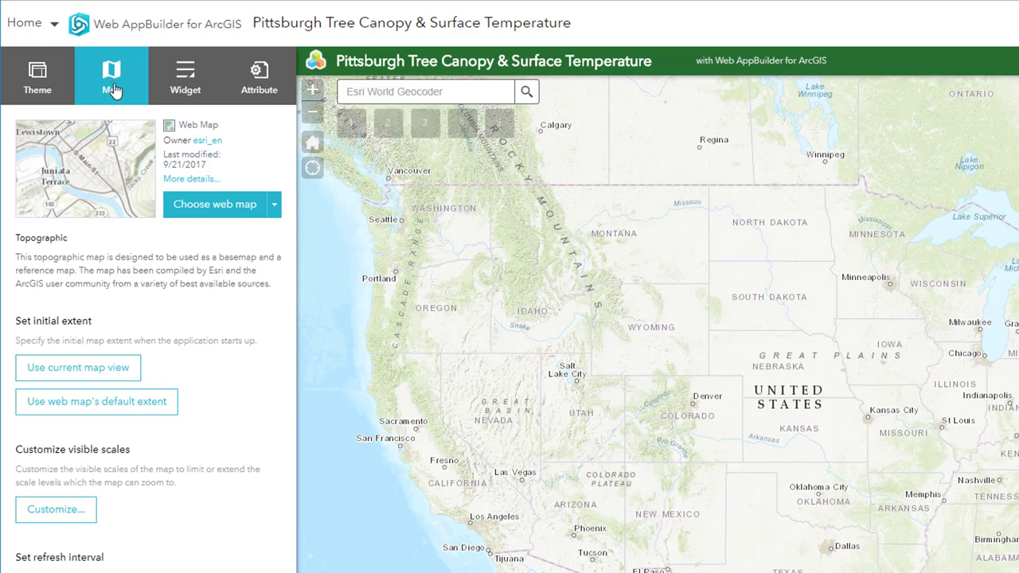
pyautogui.click(274, 207)
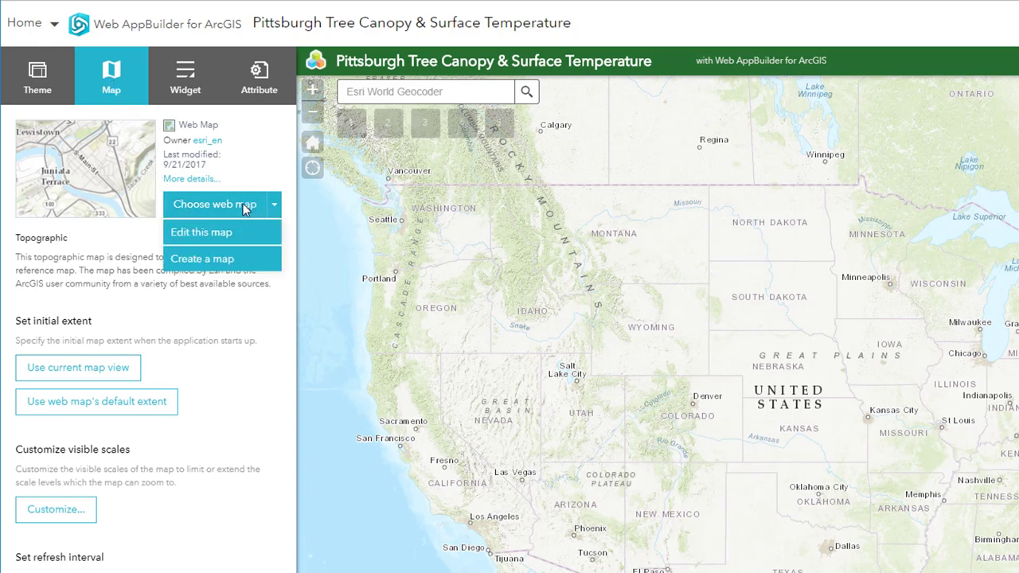
pyautogui.click(244, 209)
pyautogui.click(244, 209)
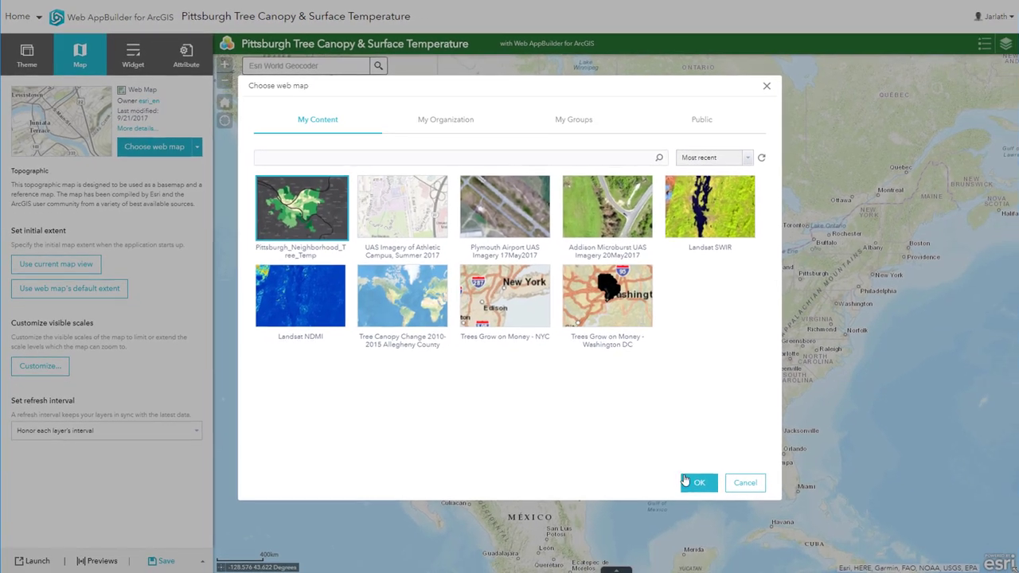
pyautogui.click(763, 527)
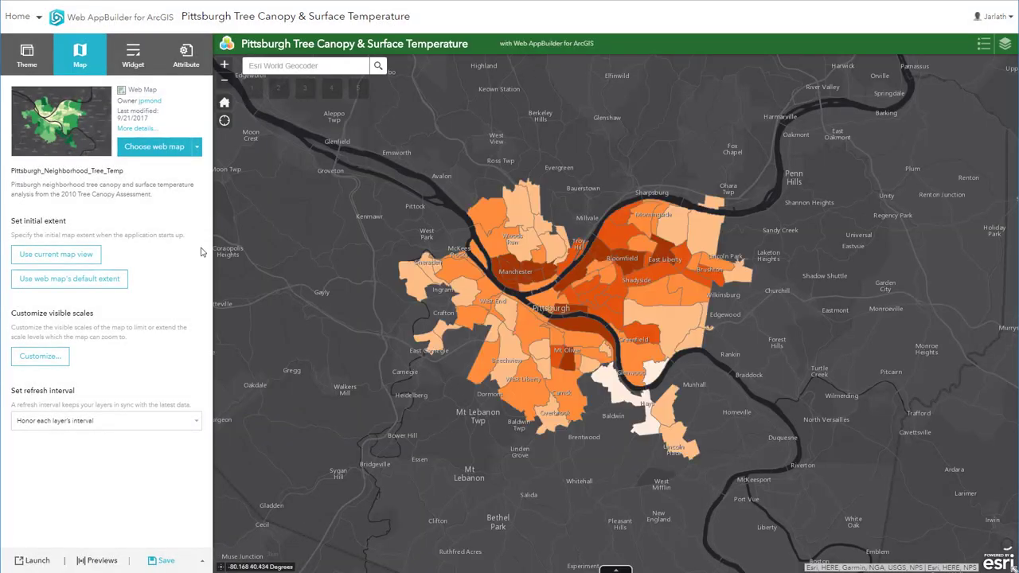
# Step: After saving, add Basemap Gallery and Swipe to the Header Controller, placing Swipe after Layer List
pyautogui.click(158, 562)
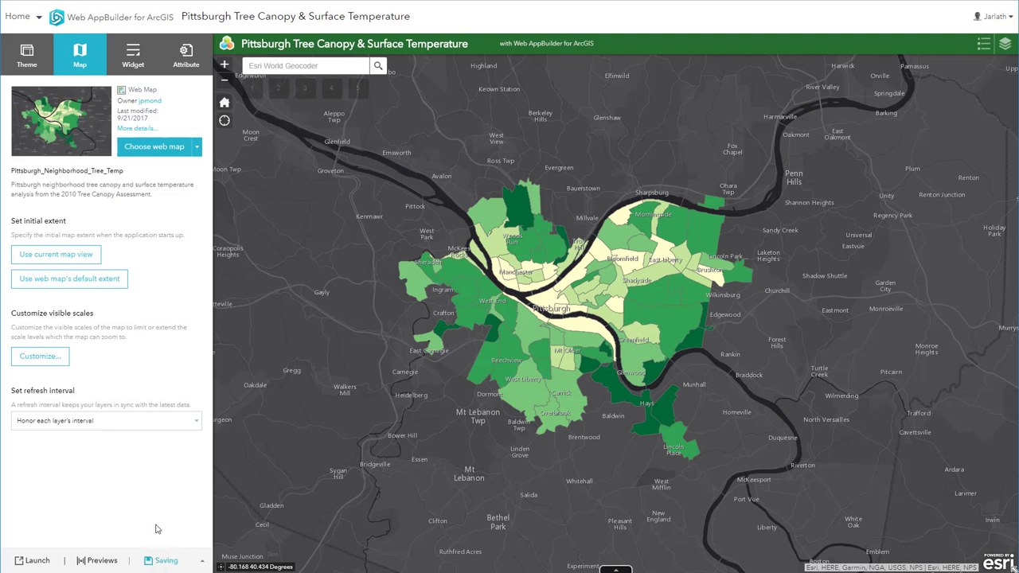
pyautogui.click(134, 58)
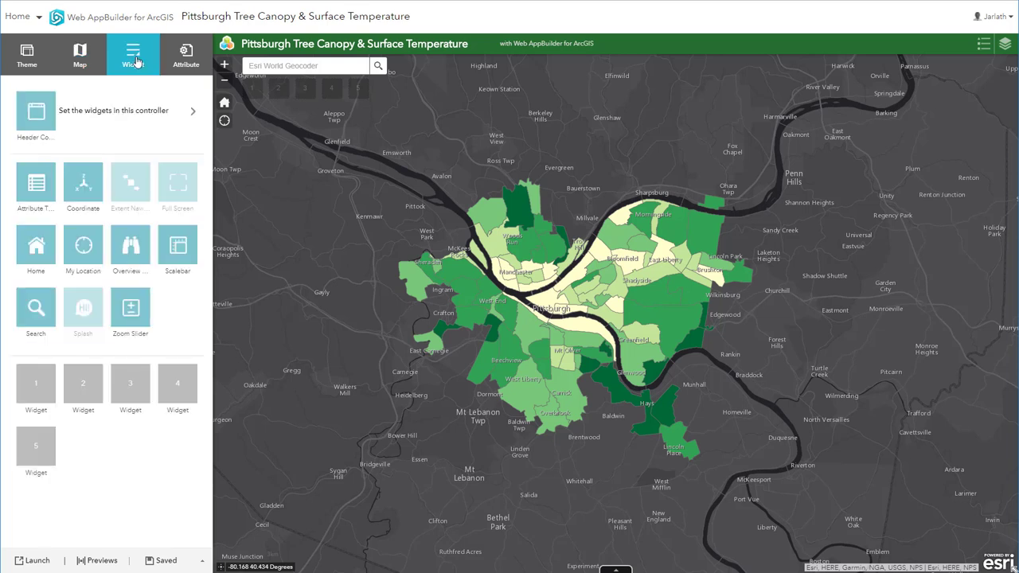
pyautogui.click(191, 113)
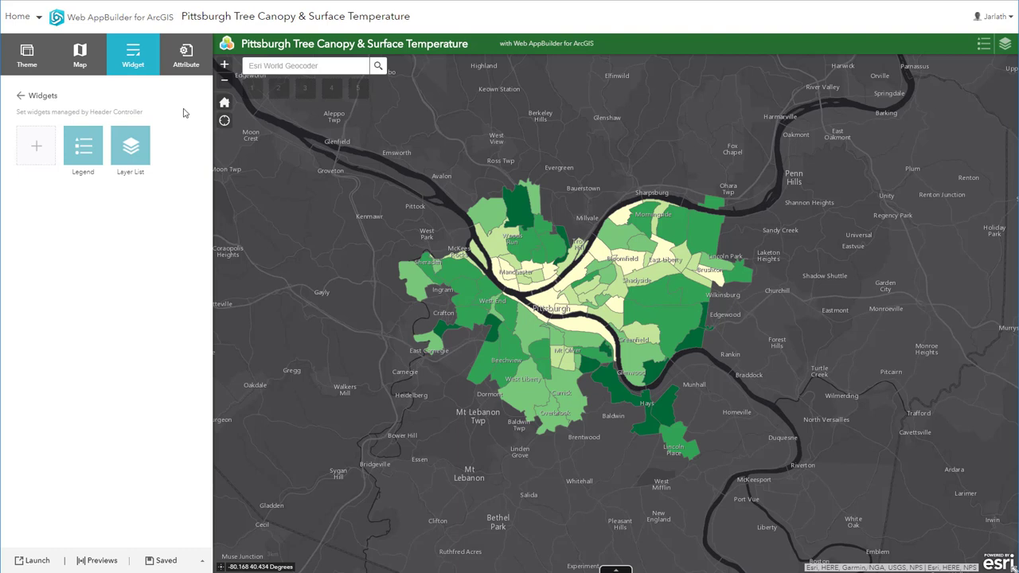
pyautogui.moveTo(88, 154)
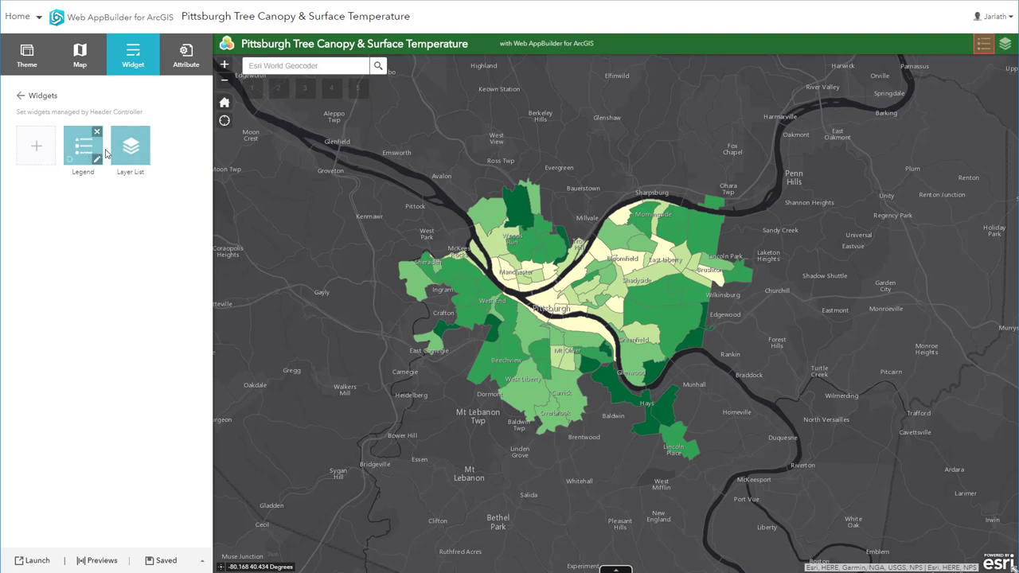
pyautogui.moveTo(125, 152)
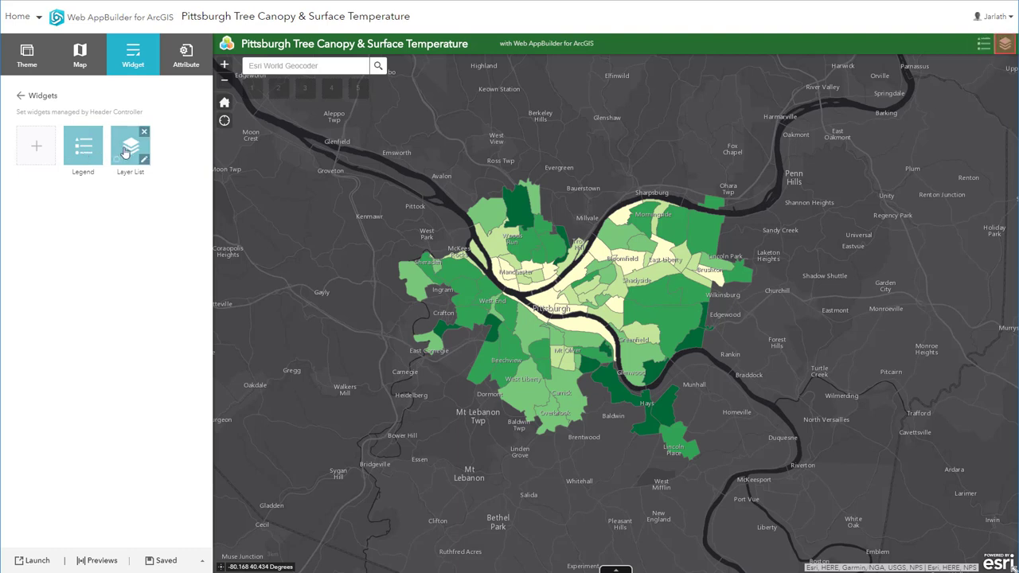
pyautogui.click(38, 149)
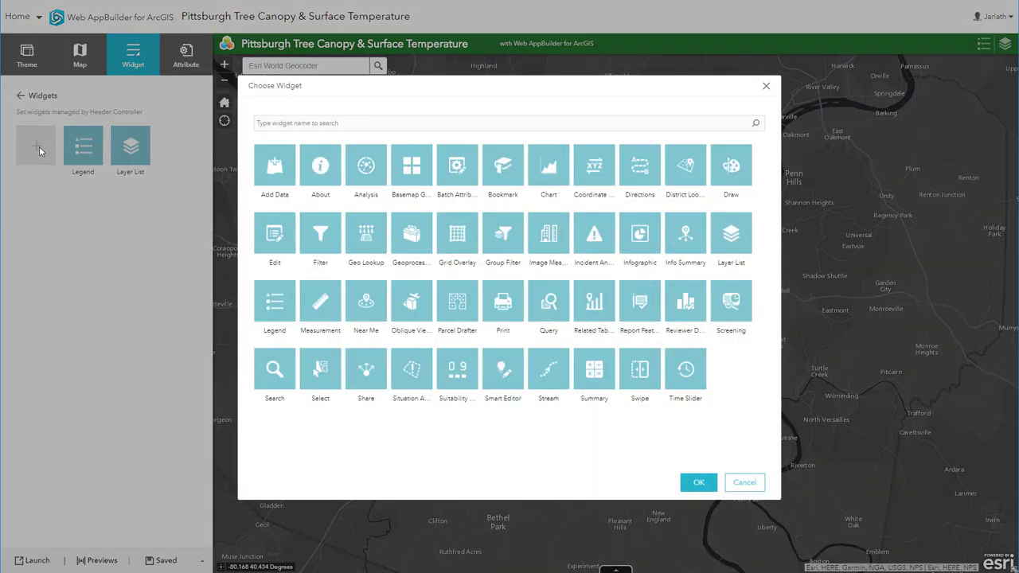
pyautogui.click(410, 167)
pyautogui.click(693, 483)
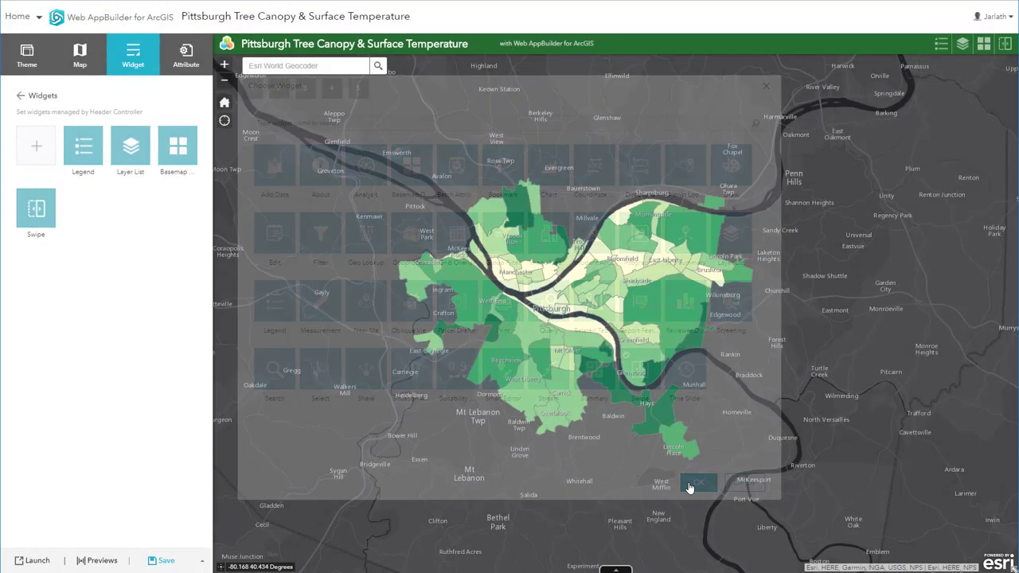
pyautogui.moveTo(36, 209)
pyautogui.mouseDown()
pyautogui.moveTo(154, 139)
pyautogui.moveTo(64, 217)
pyautogui.moveTo(2, 229)
pyautogui.moveTo(67, 227)
pyautogui.moveTo(47, 223)
pyautogui.mouseUp()
# Step: Replace the header subtitle with a 'Created by' credit naming the author, and save the app
pyautogui.click(188, 60)
pyautogui.moveTo(163, 145); pyautogui.dragTo(69, 144)
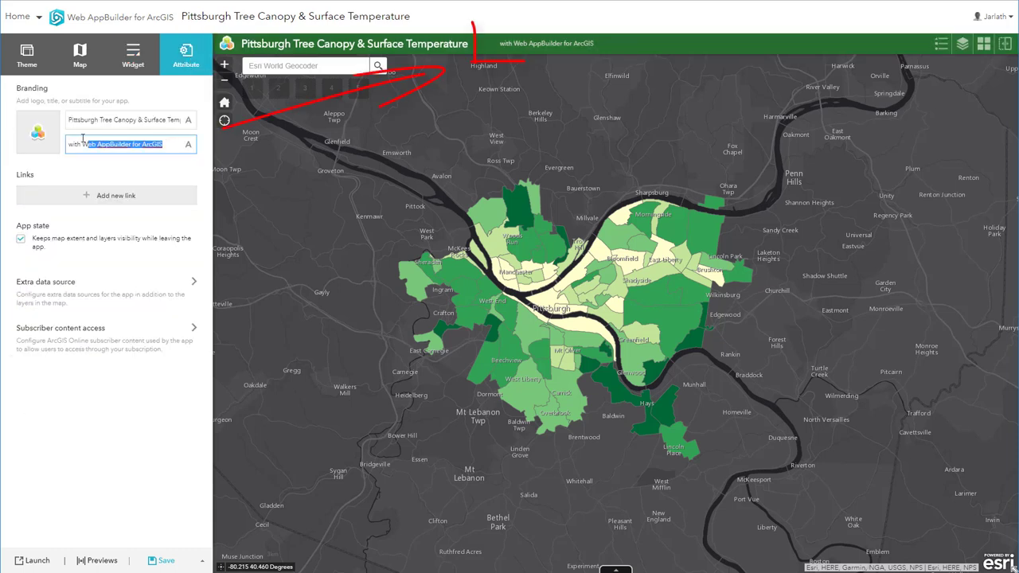
pyautogui.write('Cre')
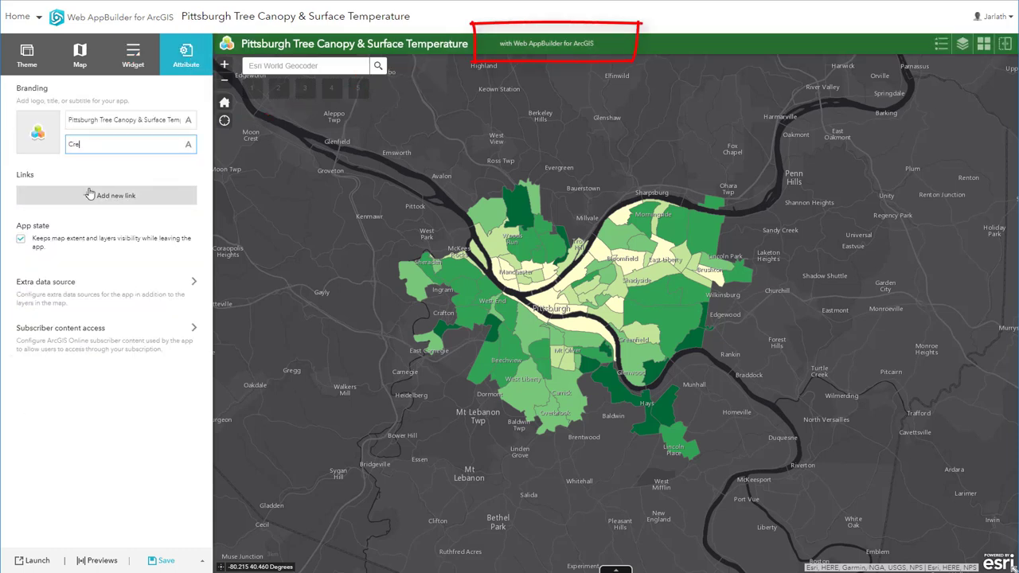
pyautogui.write("ated by Jarlath O'Neil-Dunne")
pyautogui.click(161, 562)
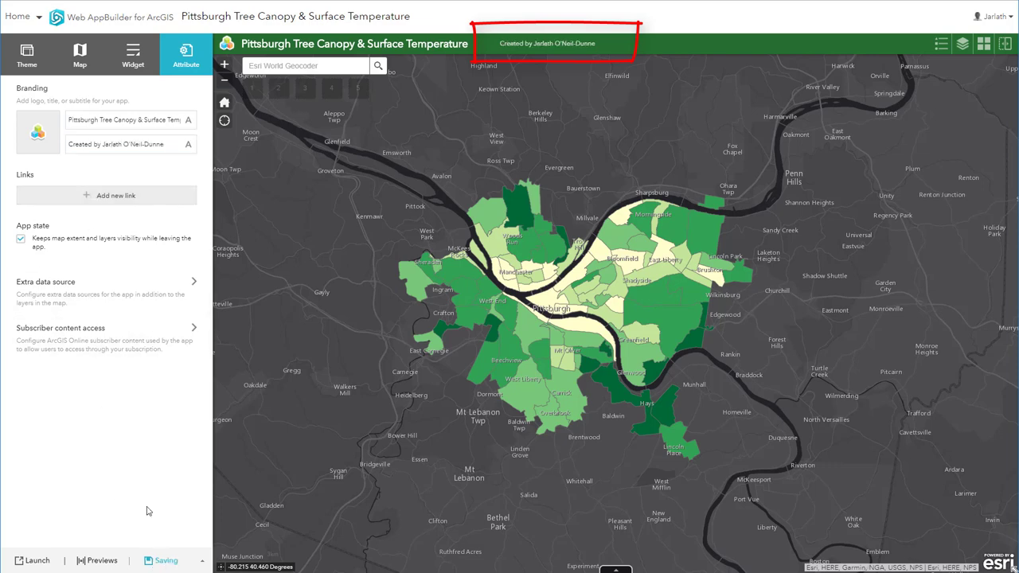
# Step: Preview the app on Google Nexus 10 and iPad Pro, then return to configuration
pyautogui.click(106, 561)
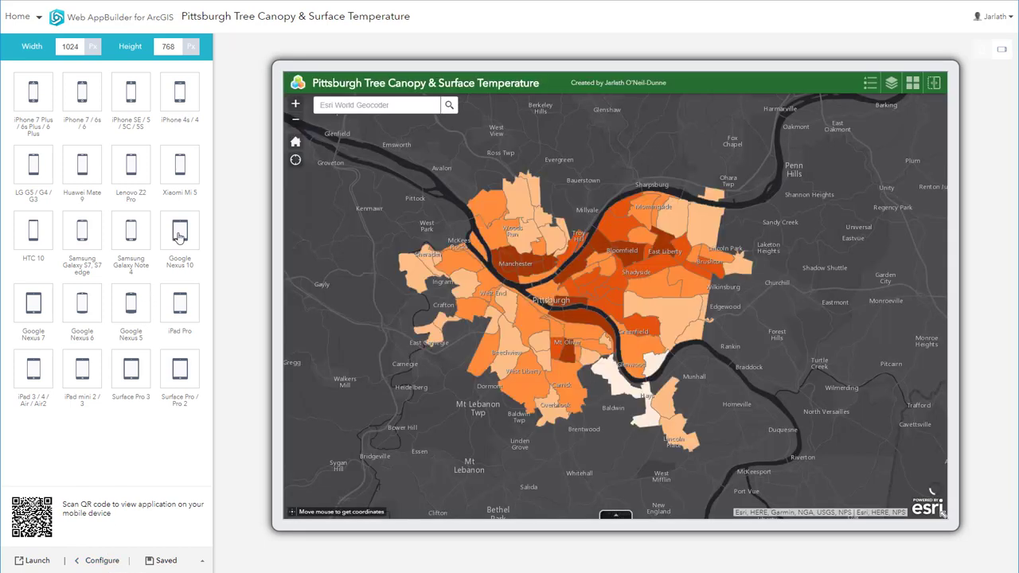
pyautogui.click(179, 235)
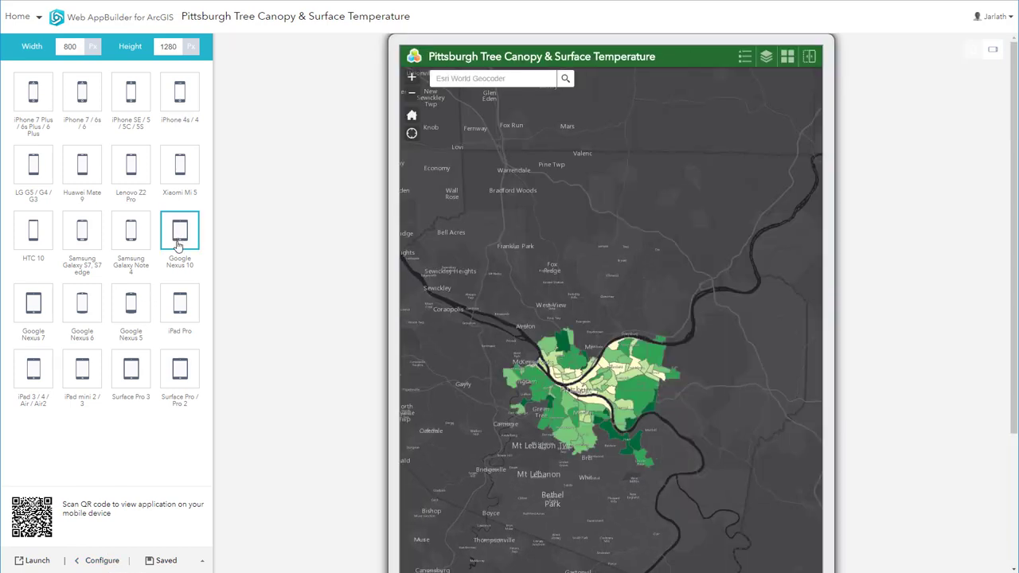
pyautogui.click(185, 305)
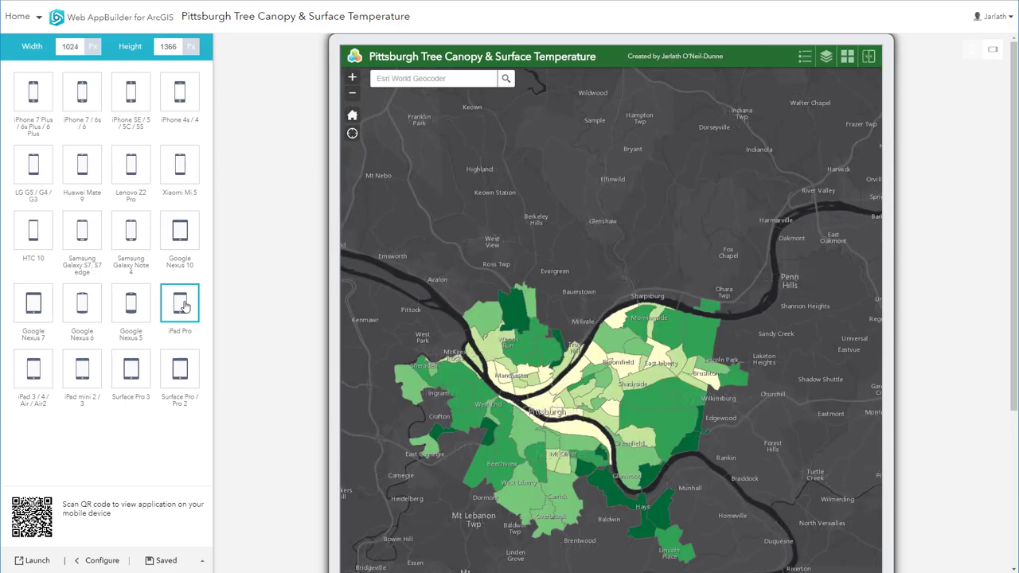
pyautogui.click(101, 560)
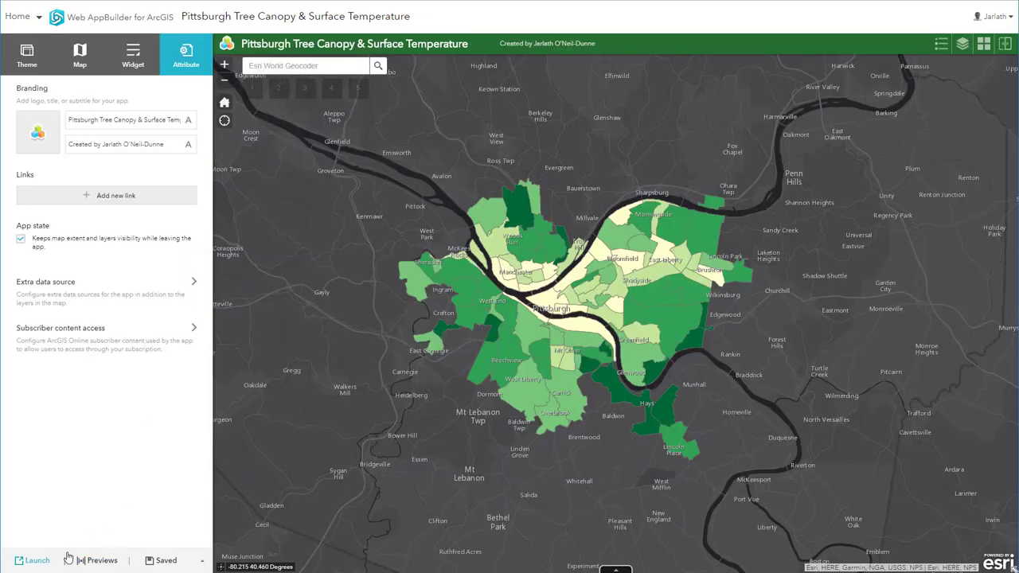
# Step: Launch the app, swipe tree canopy against surface temperature, and try Light Gray then Dark Gray Canvas basemaps
pyautogui.click(36, 561)
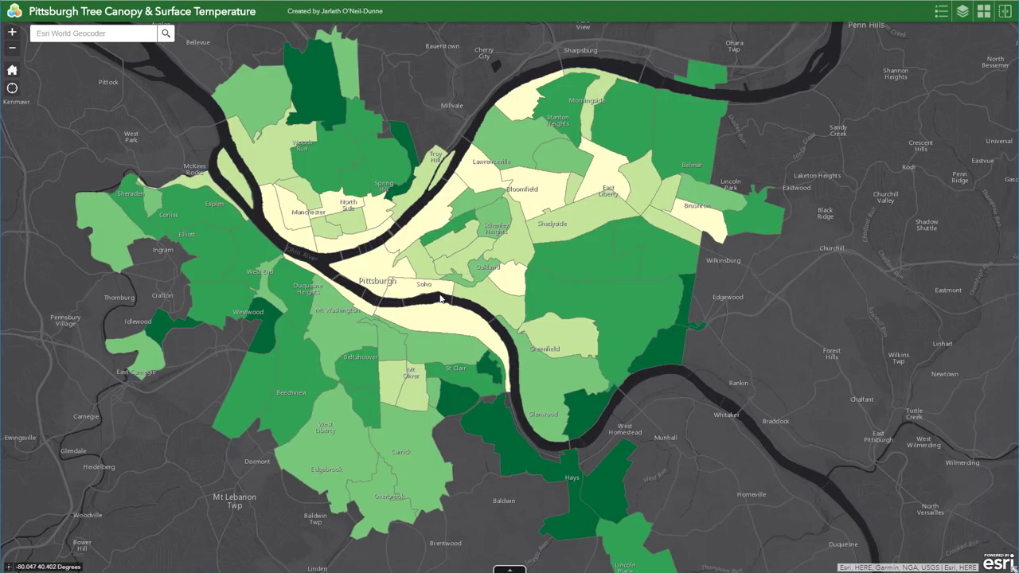
pyautogui.click(1005, 16)
pyautogui.moveTo(253, 298); pyautogui.dragTo(809, 321)
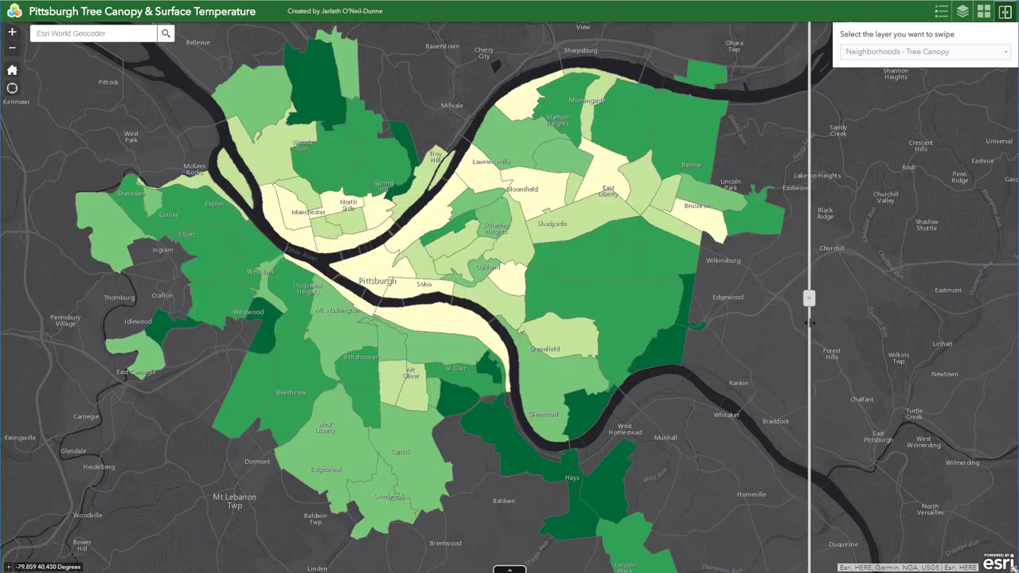
pyautogui.click(984, 11)
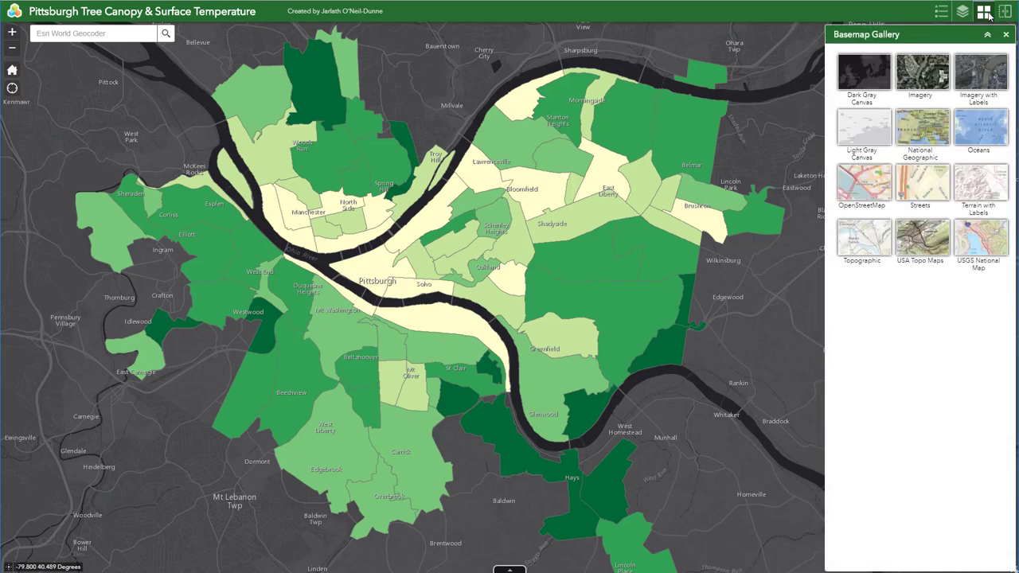
pyautogui.click(864, 129)
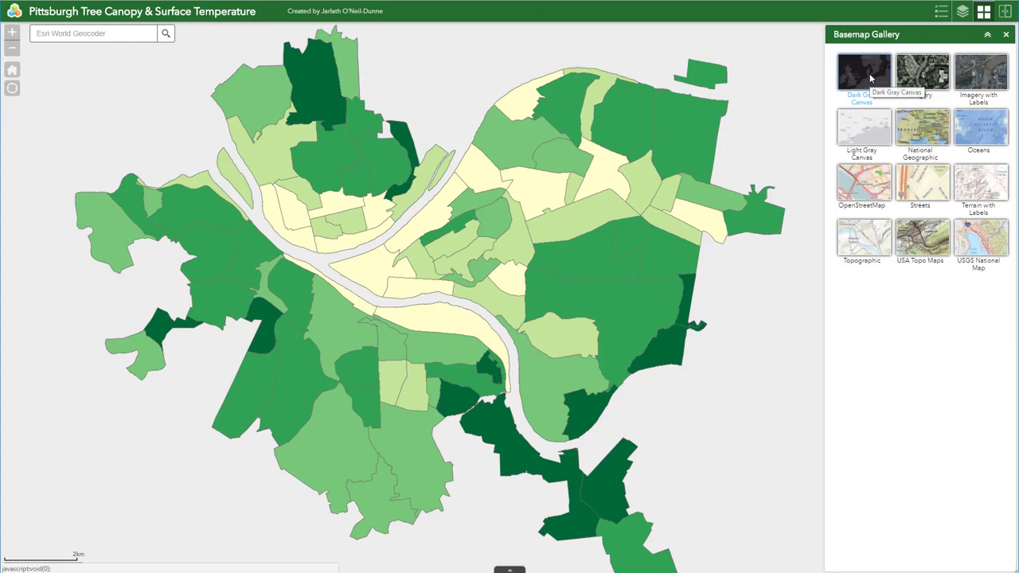
pyautogui.click(868, 73)
# Step: Toggle the Tree Canopy and Surface Temperature layers in the Layer List, then view the legend
pyautogui.click(963, 12)
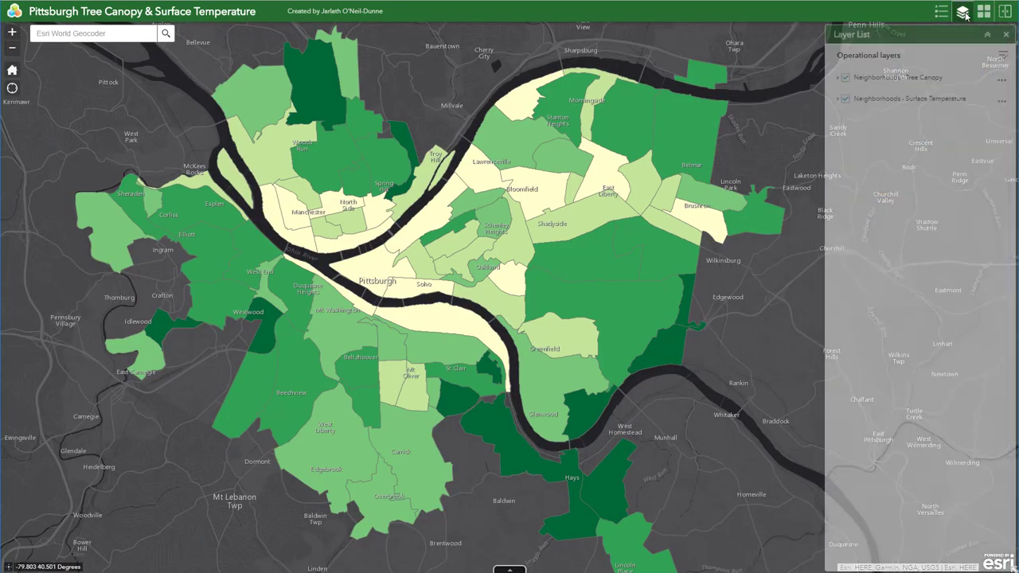
pyautogui.click(838, 78)
pyautogui.click(845, 77)
pyautogui.click(837, 189)
pyautogui.click(845, 191)
pyautogui.click(846, 77)
pyautogui.click(942, 12)
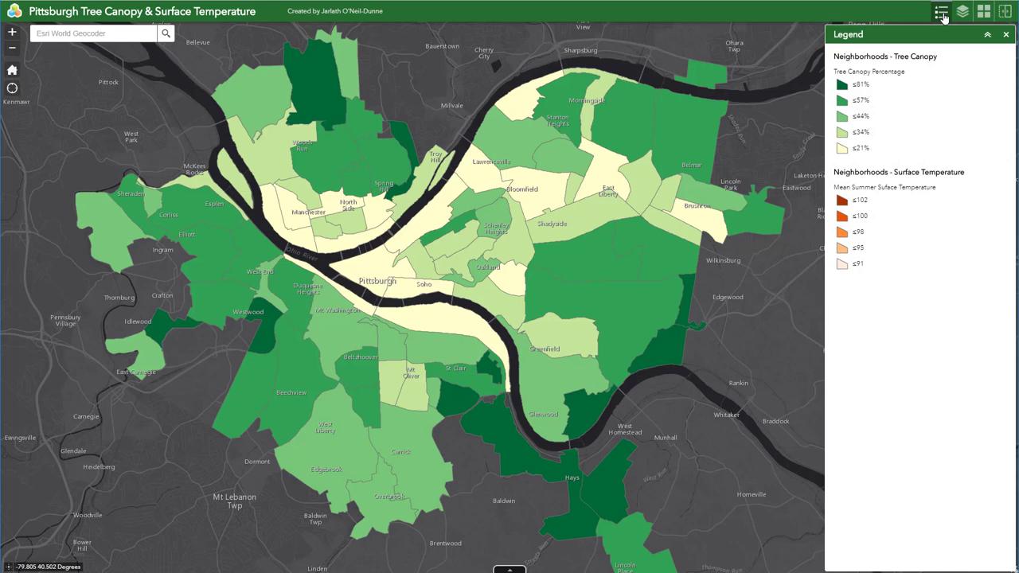
pyautogui.click(942, 15)
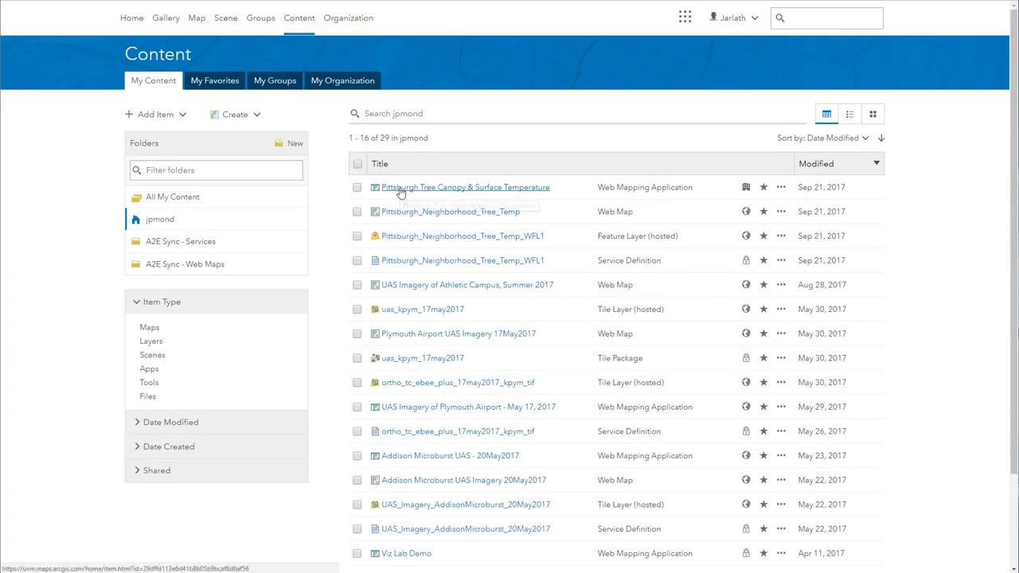
# Step: From the app's item page, share it with the organization and scroll down to the app URL
pyautogui.click(401, 193)
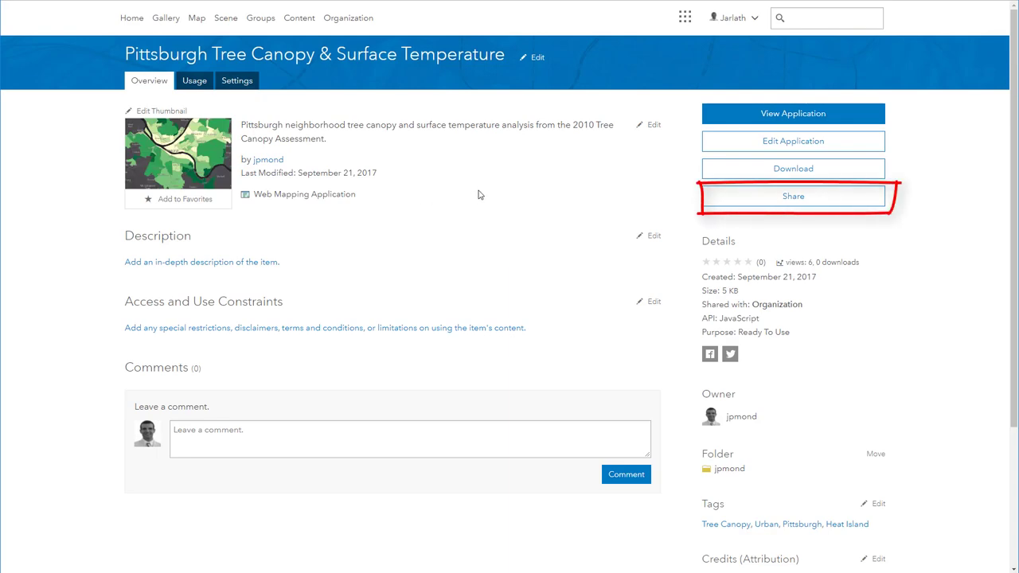
pyautogui.click(728, 205)
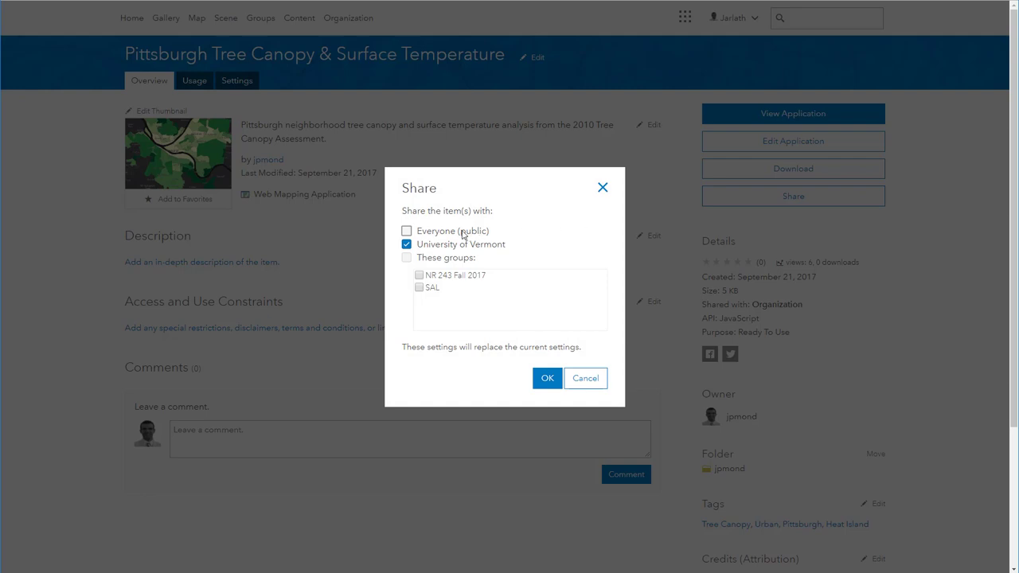
pyautogui.click(411, 232)
pyautogui.click(410, 259)
pyautogui.click(544, 379)
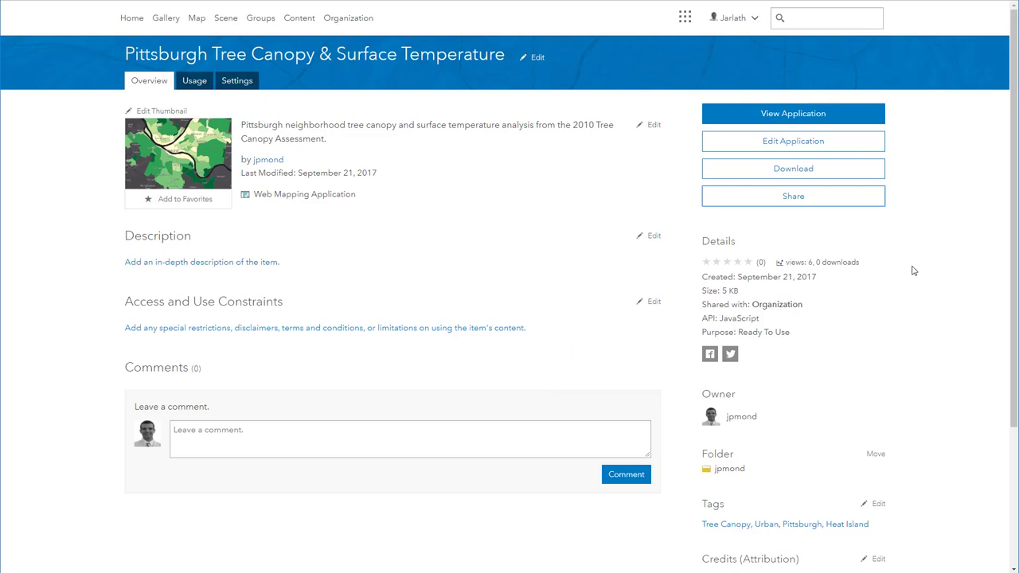
pyautogui.scroll(-5, 910, 301)
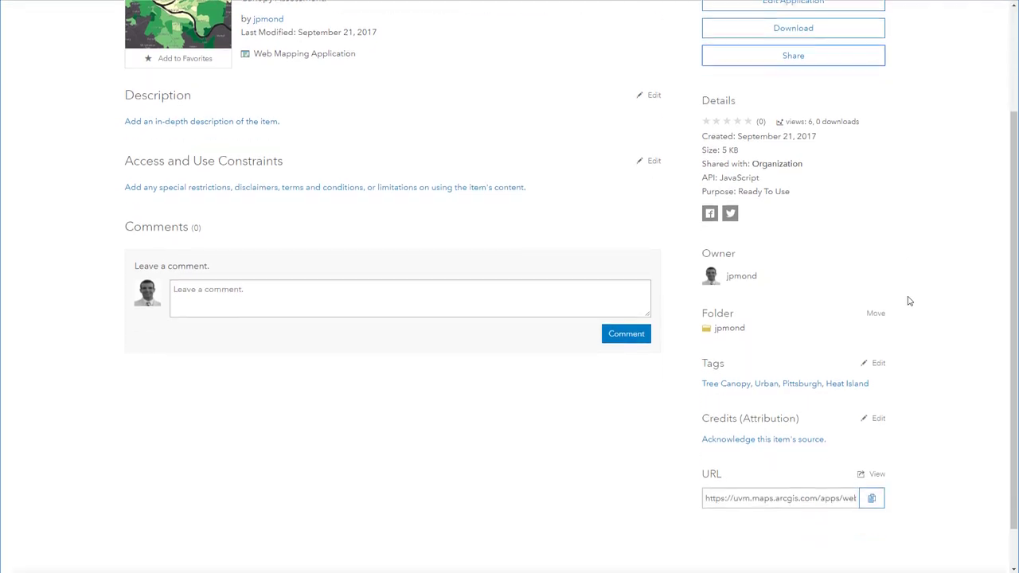